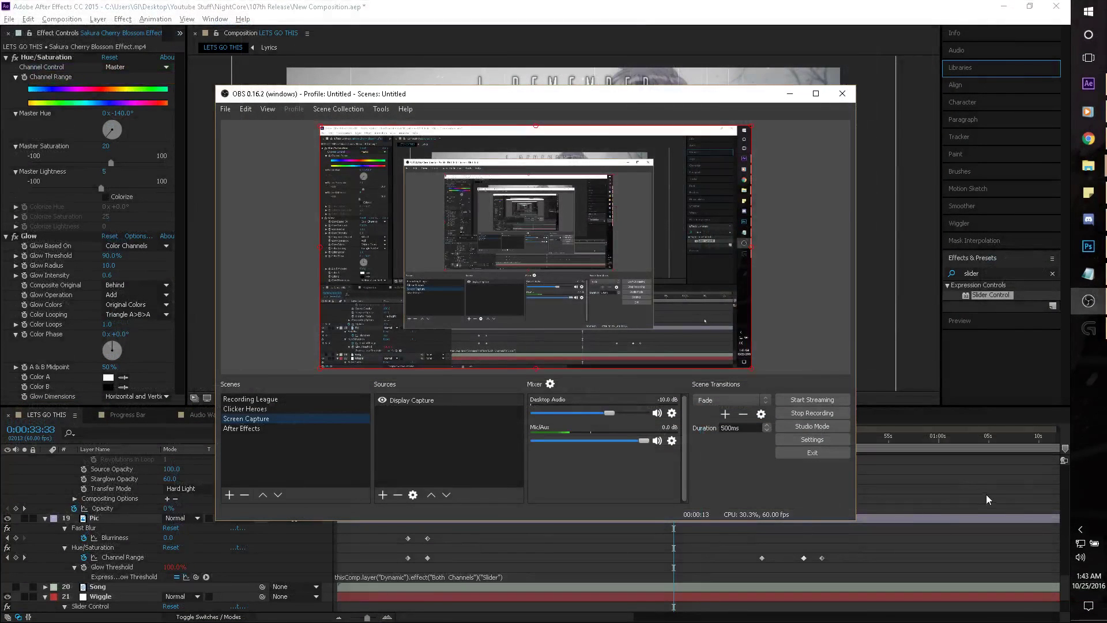
# Bring the After Effects window with the LETS GO THIS composition to the front.
pyautogui.click(987, 500)
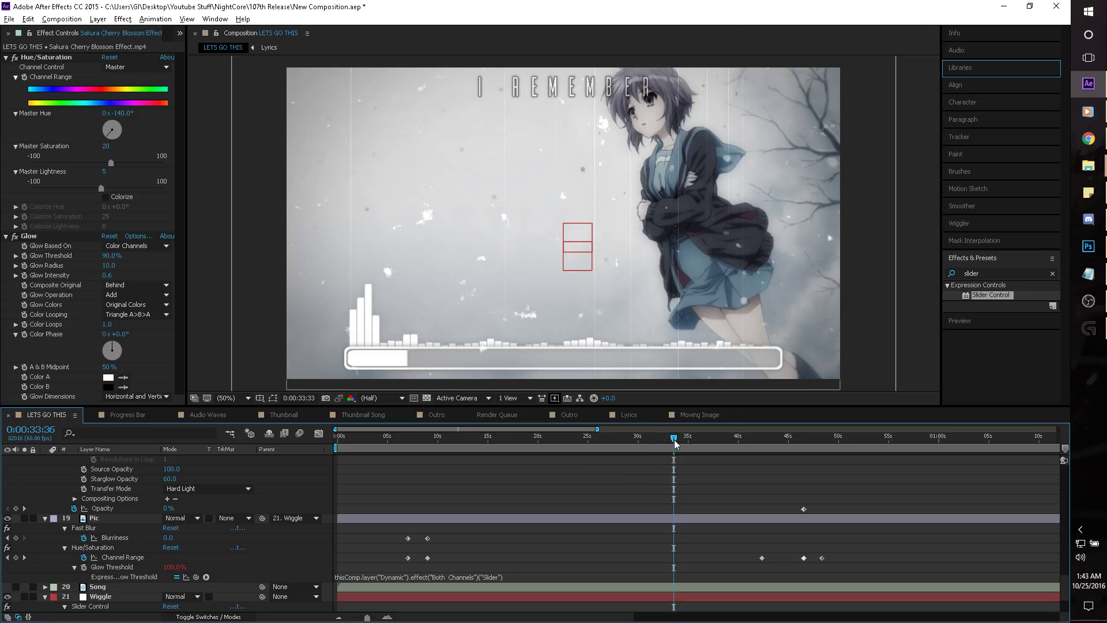
# Replay the Road To Nowhere video on YouTube from 0:10 to 0:19, then return to After Effects.
pyautogui.click(1088, 139)
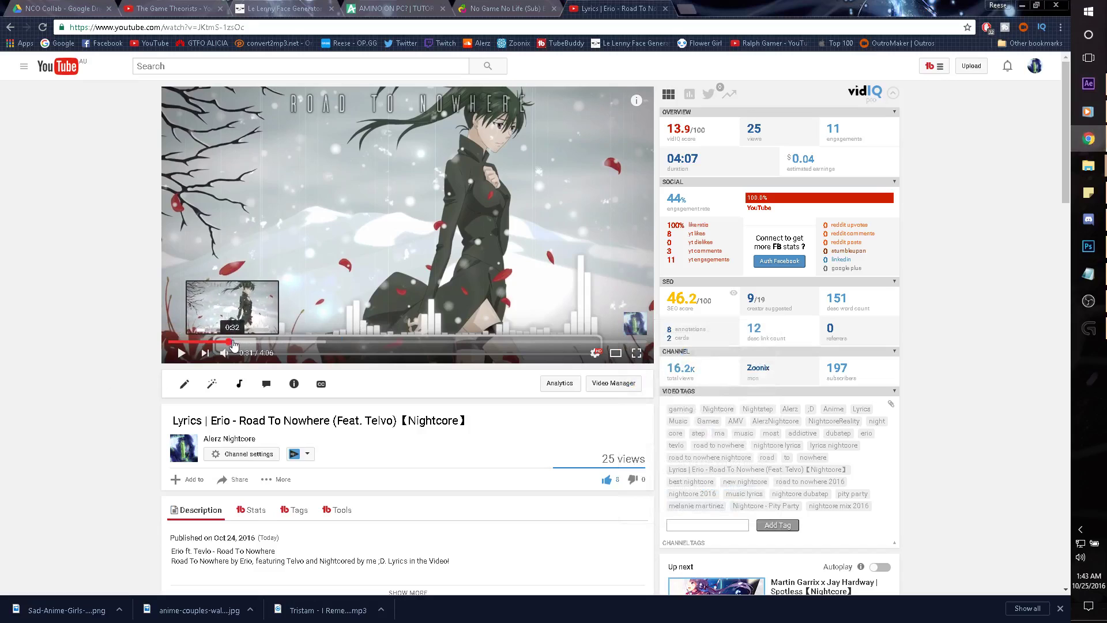
pyautogui.moveTo(233, 345); pyautogui.dragTo(186, 344)
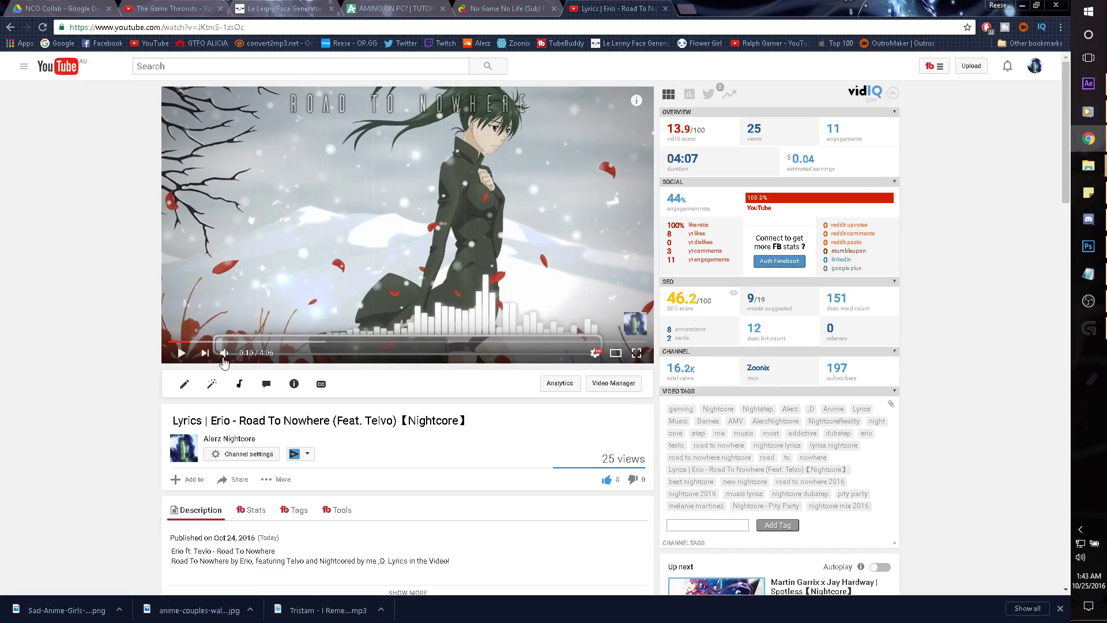
pyautogui.click(289, 294)
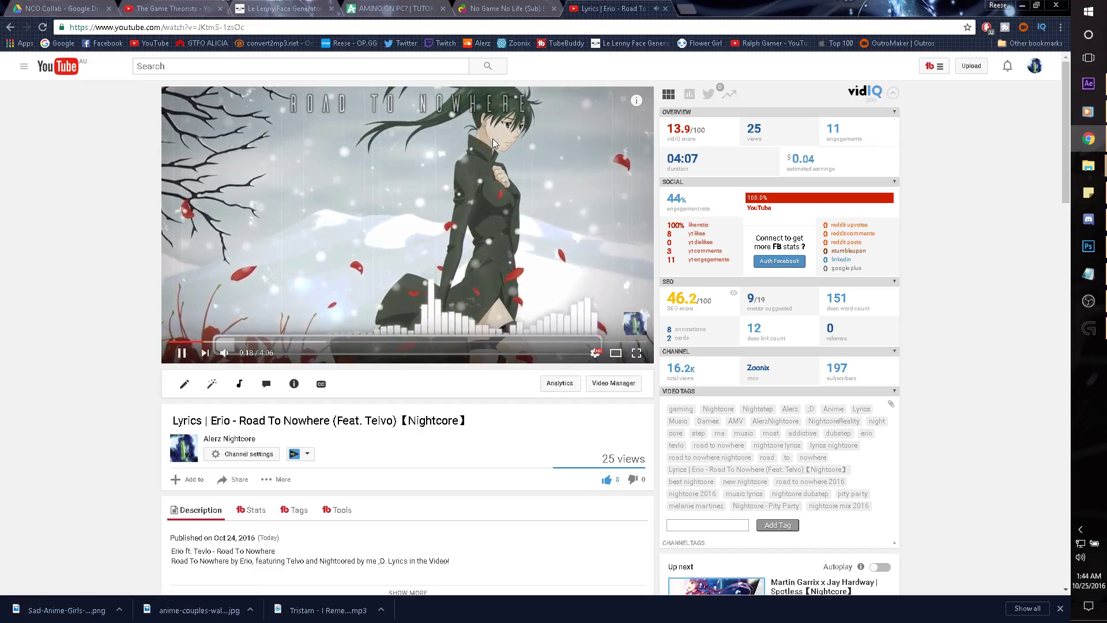
pyautogui.click(342, 271)
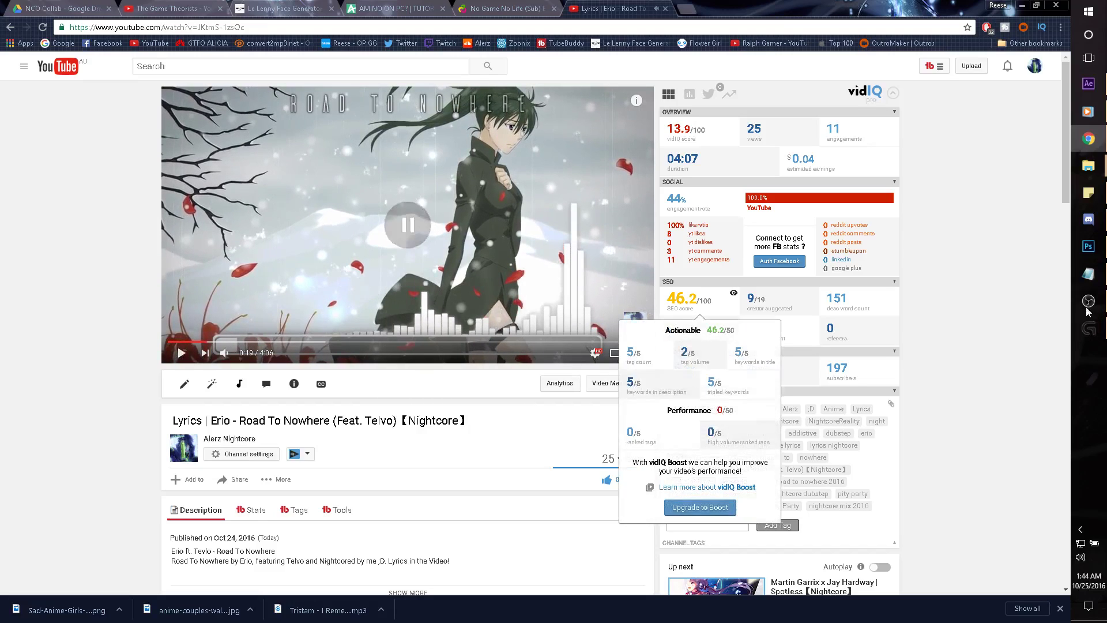
pyautogui.click(1089, 83)
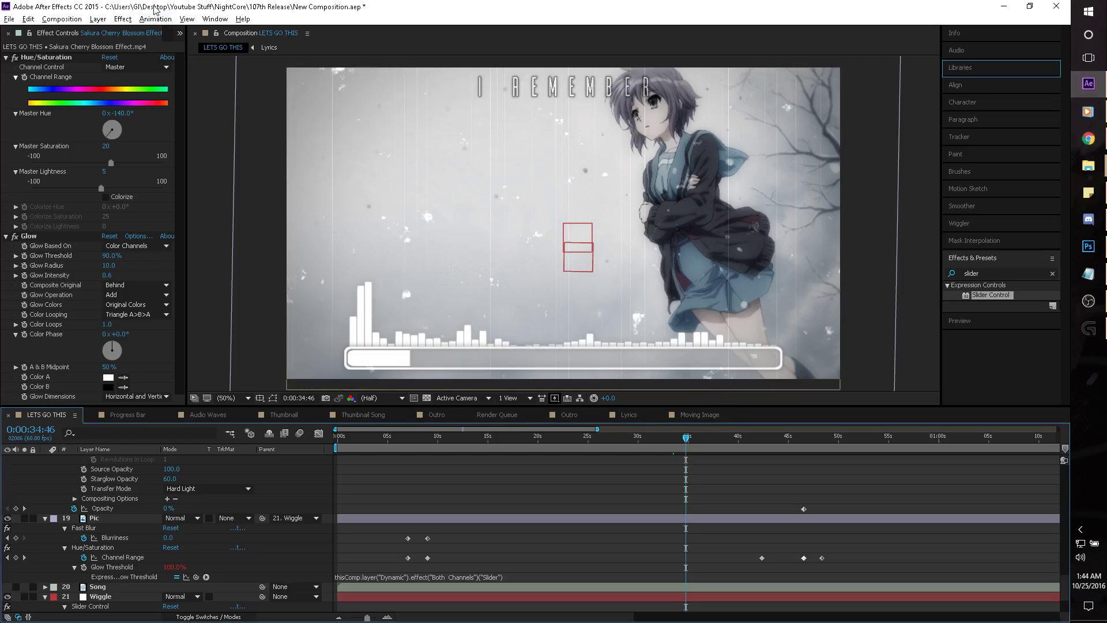
# Close the Moving Image timeline and create a 1920×1080, 60 fps composition named Moving Images.
pyautogui.click(661, 416)
pyautogui.hotkey('ctrl', 'k')
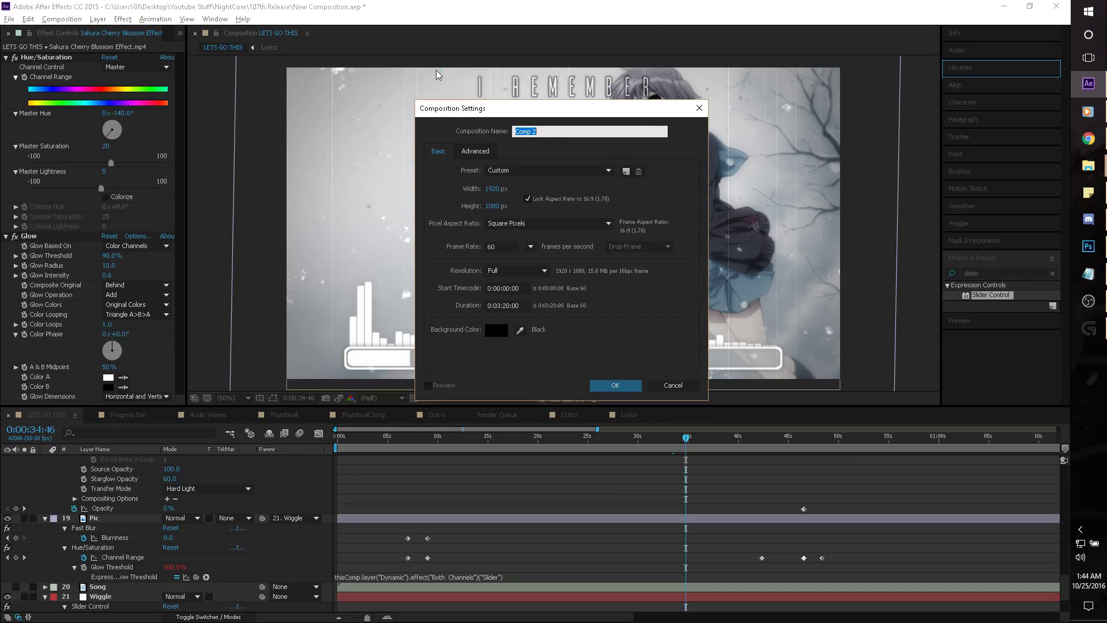
pyautogui.write('Moving Images')
pyautogui.click(631, 386)
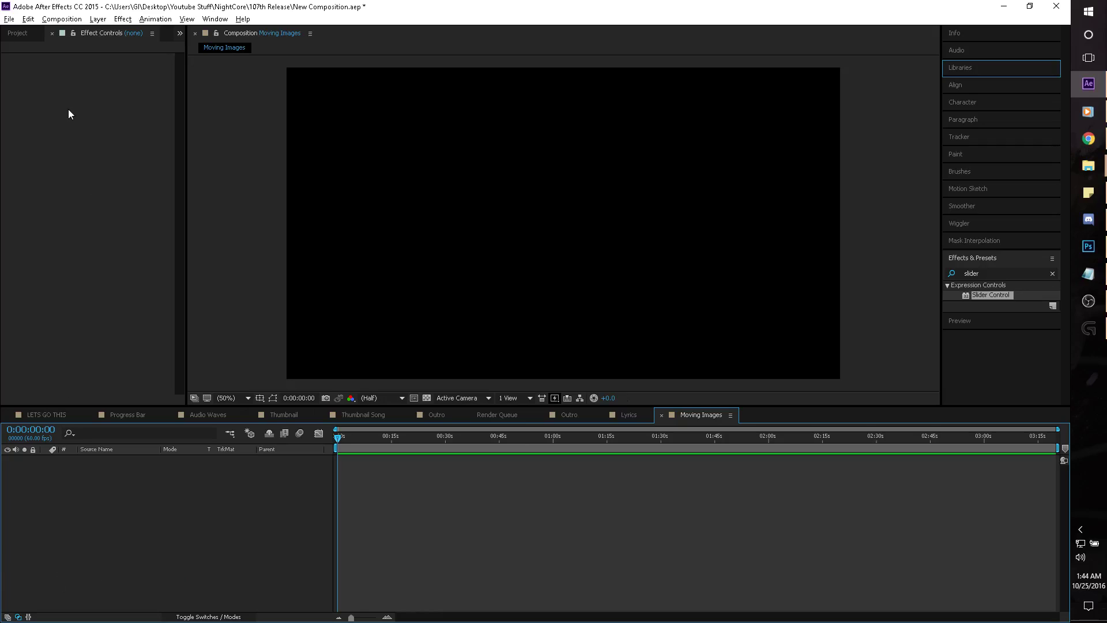
# Add BG.jpg from the Project panel as a layer in Moving Images and reveal its Position (960.0, 540.0).
pyautogui.click(31, 34)
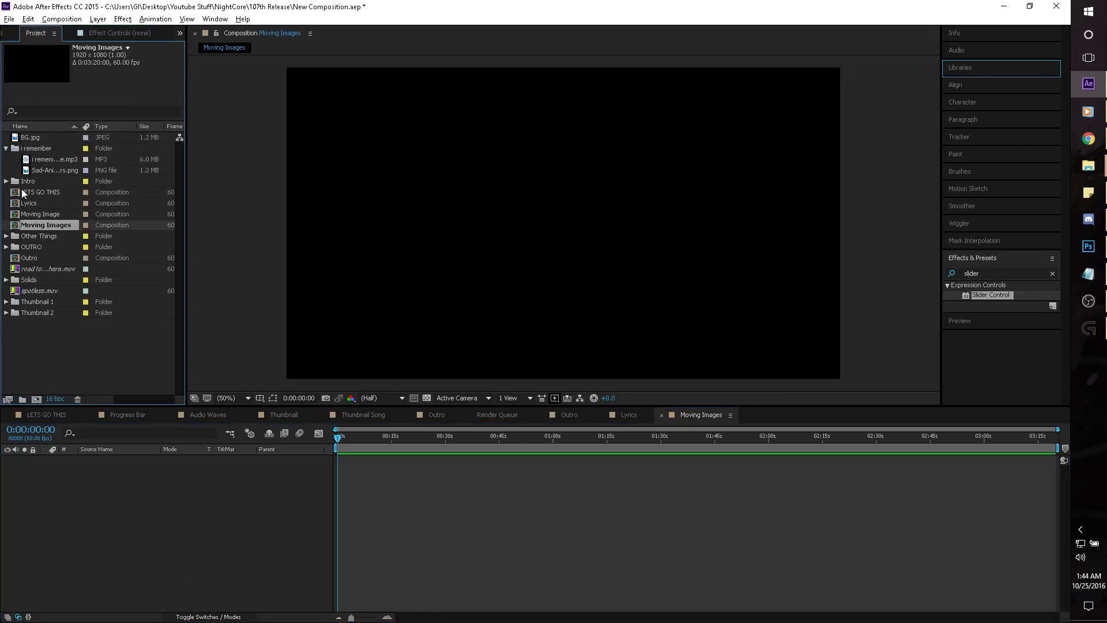
pyautogui.click(55, 140)
pyautogui.click(93, 180)
pyautogui.press('Up')
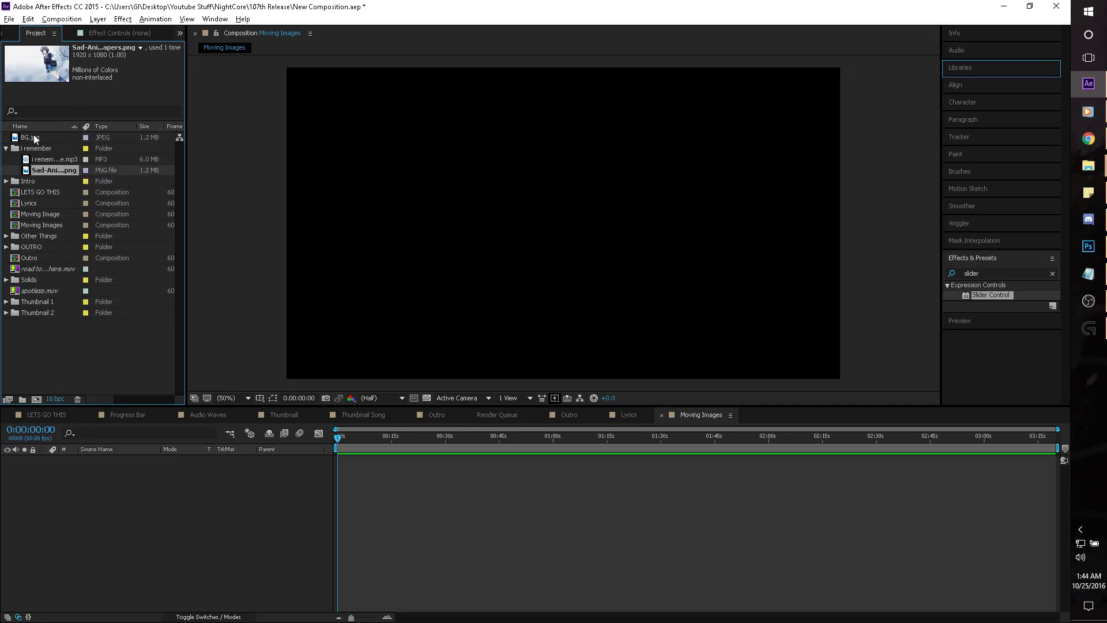
pyautogui.moveTo(34, 138); pyautogui.dragTo(195, 502)
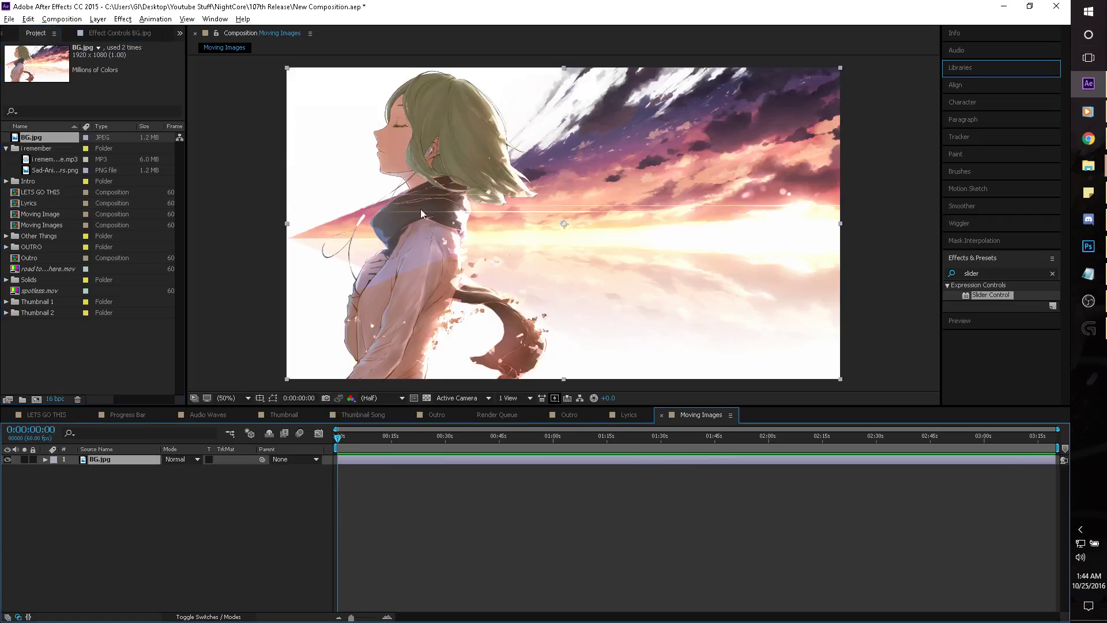
pyautogui.click(229, 513)
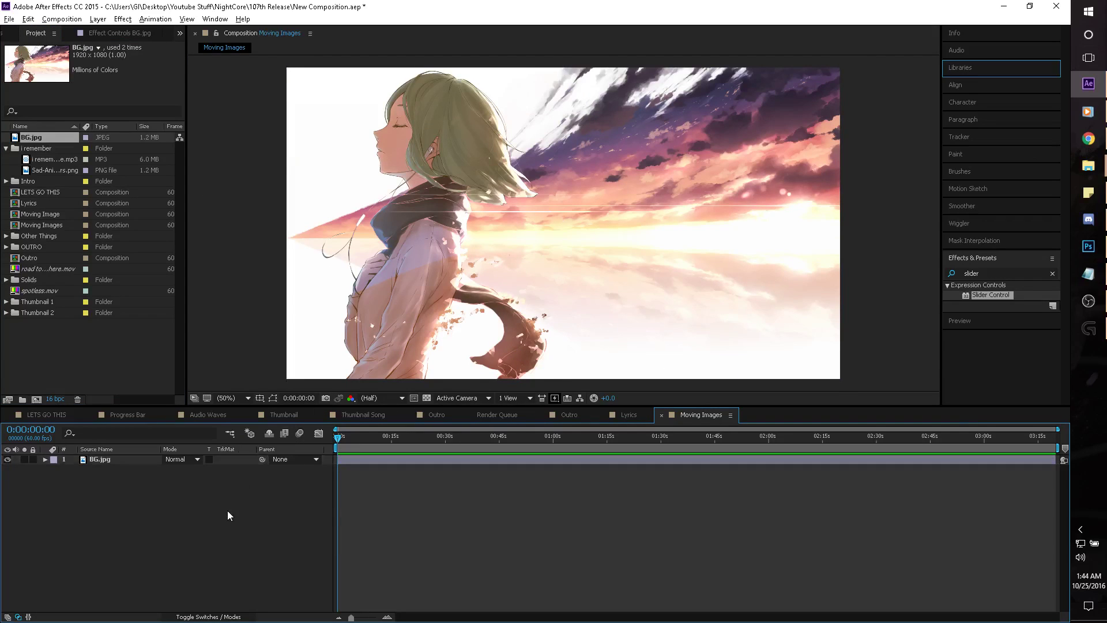
pyautogui.click(142, 461)
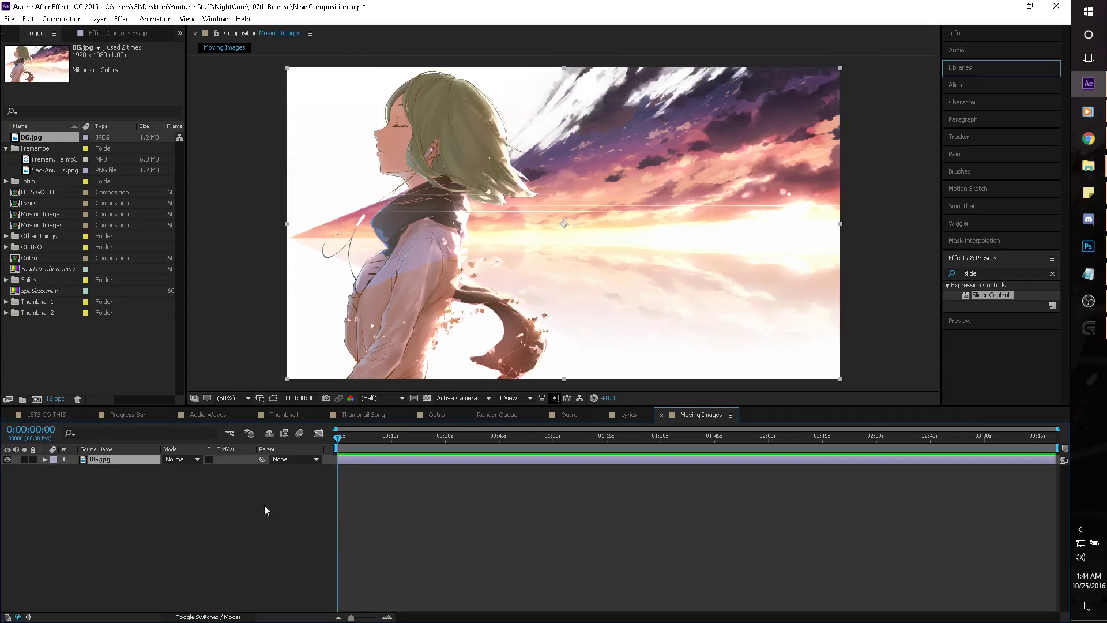
pyautogui.press('p')
# Give BG.jpg's Position a wiggle(0.2,50) expression and preview the slow drift.
pyautogui.keyDown('alt'); pyautogui.click(73, 469); pyautogui.keyUp('alt')
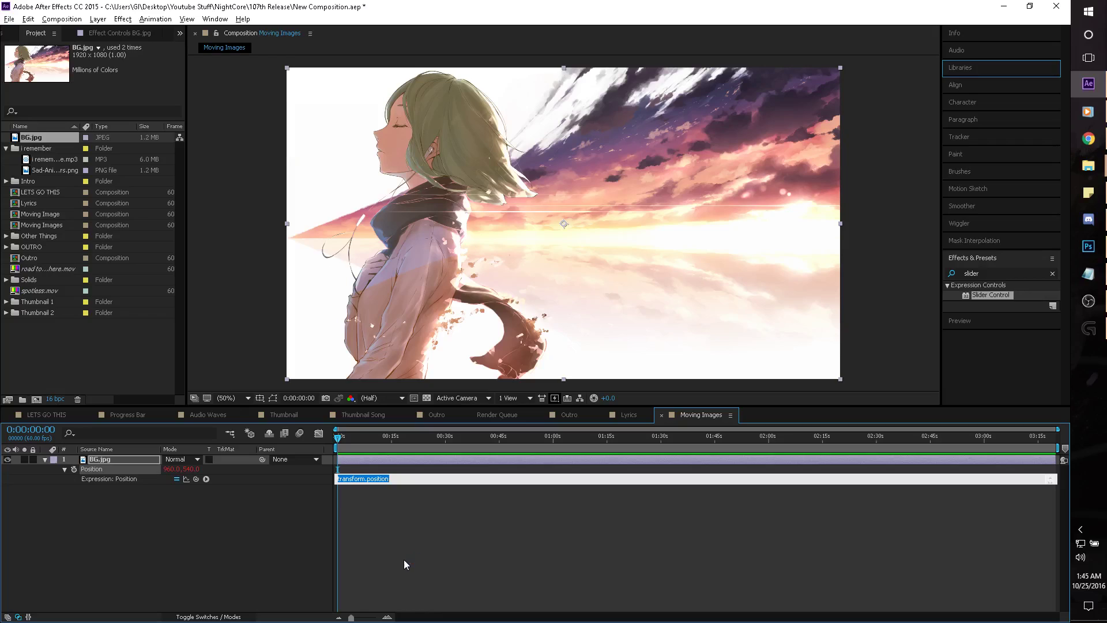
pyautogui.write('wiggle(')
pyautogui.write('0.2,50')
pyautogui.write(')')
pyautogui.click(402, 507)
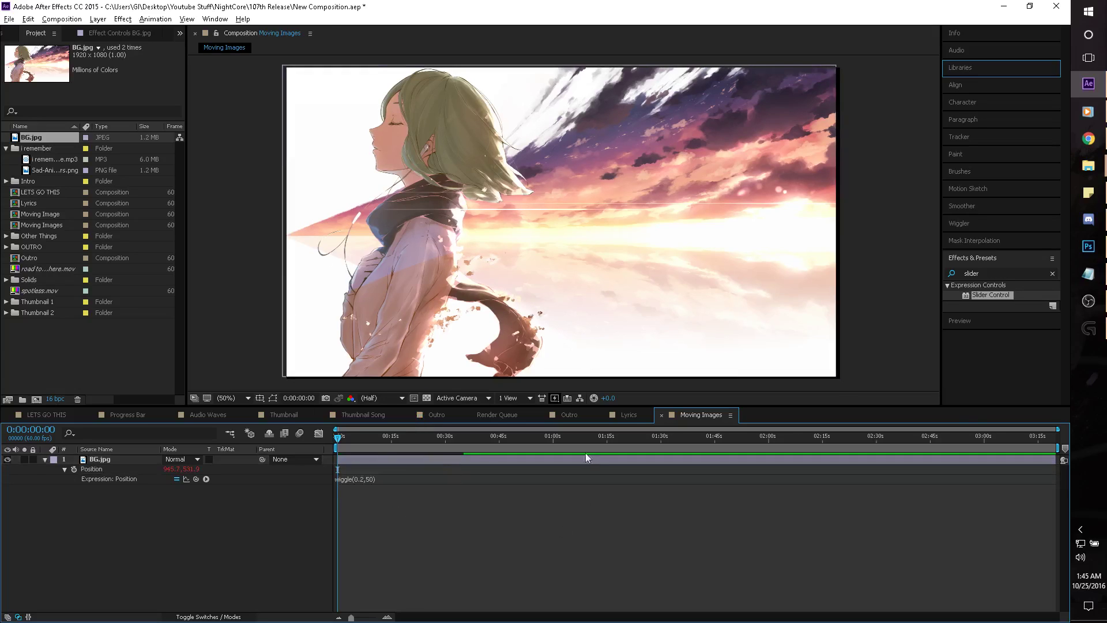
pyautogui.press('space')
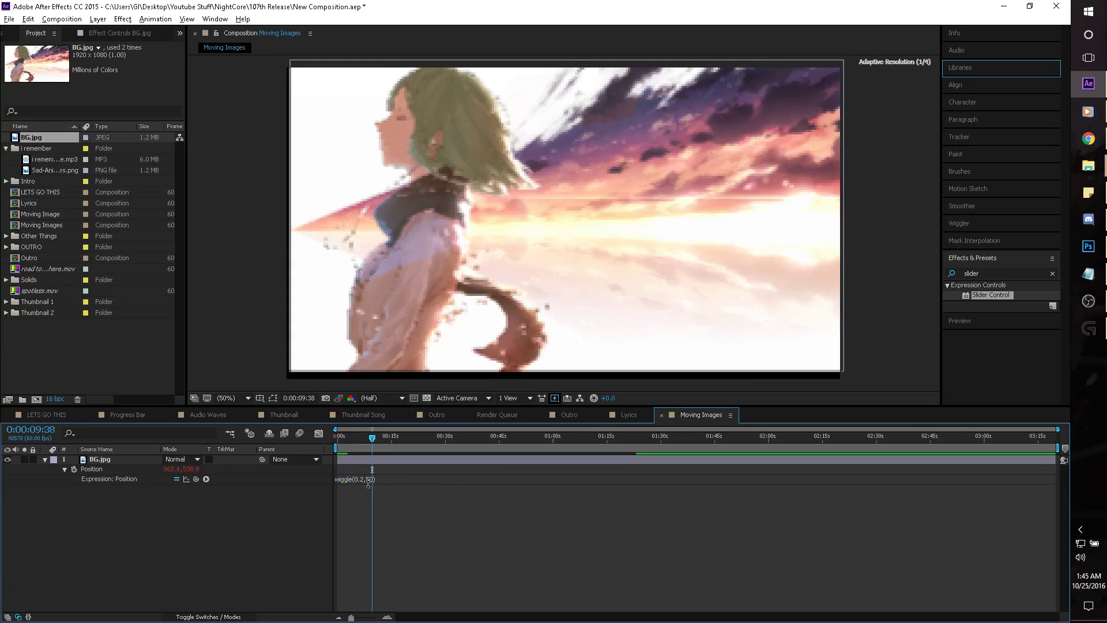
pyautogui.press('space')
# Try a faster wiggle(2,50) on BG.jpg's Position and preview it from the start.
pyautogui.moveTo(341, 435); pyautogui.dragTo(337, 436)
pyautogui.click(364, 479)
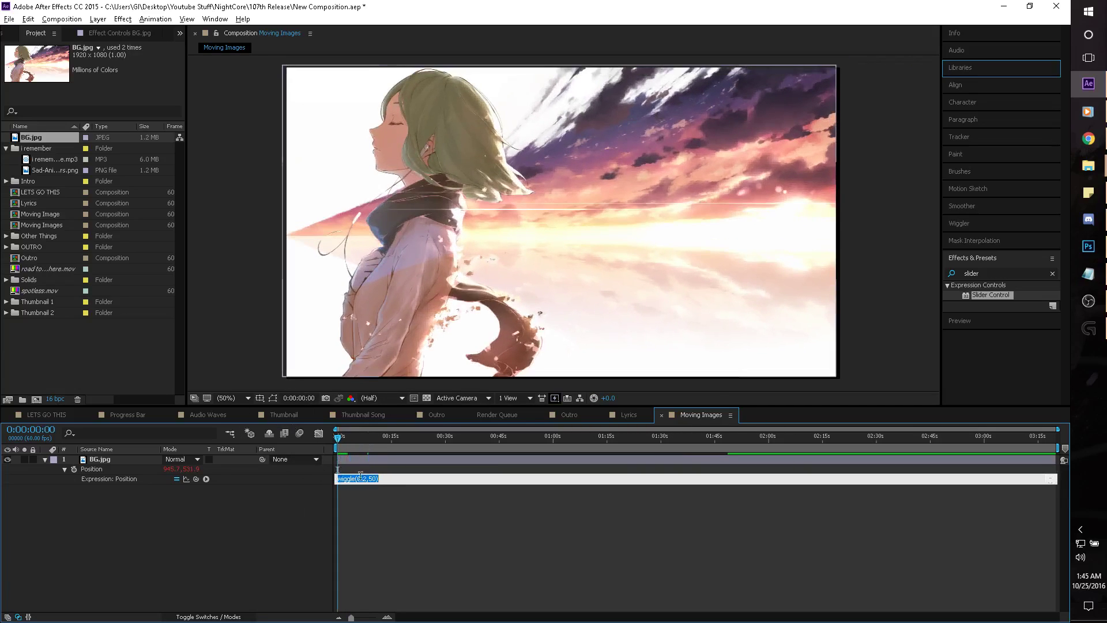
pyautogui.click(388, 506)
pyautogui.press('space')
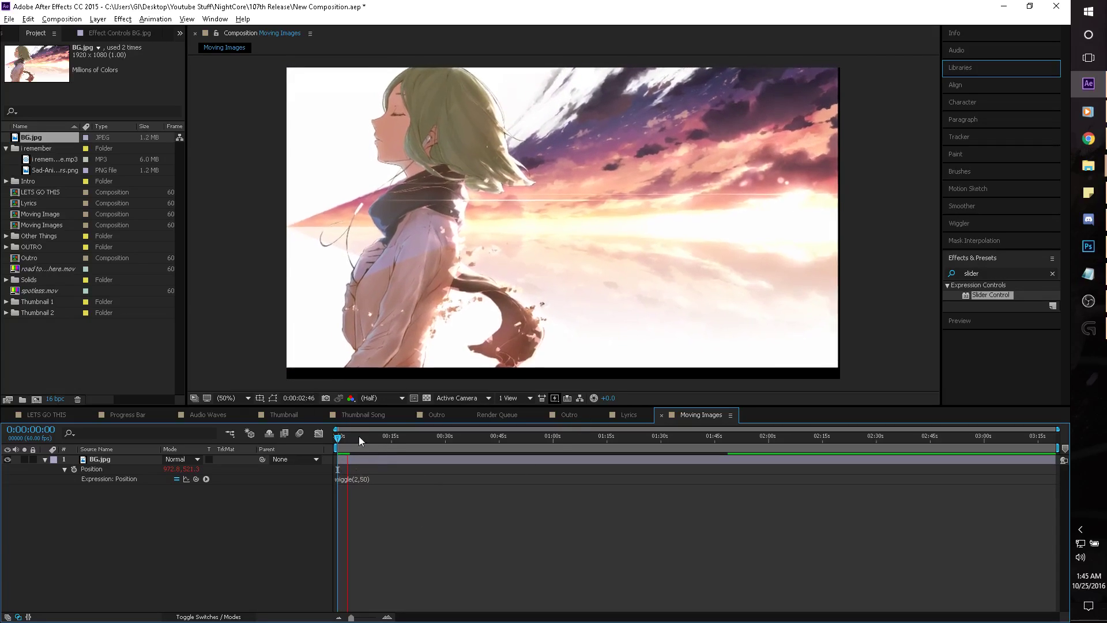
pyautogui.click(353, 479)
# Change the Position expression to wiggle(.2,50) and commit it.
pyautogui.click(353, 479)
pyautogui.click(355, 479)
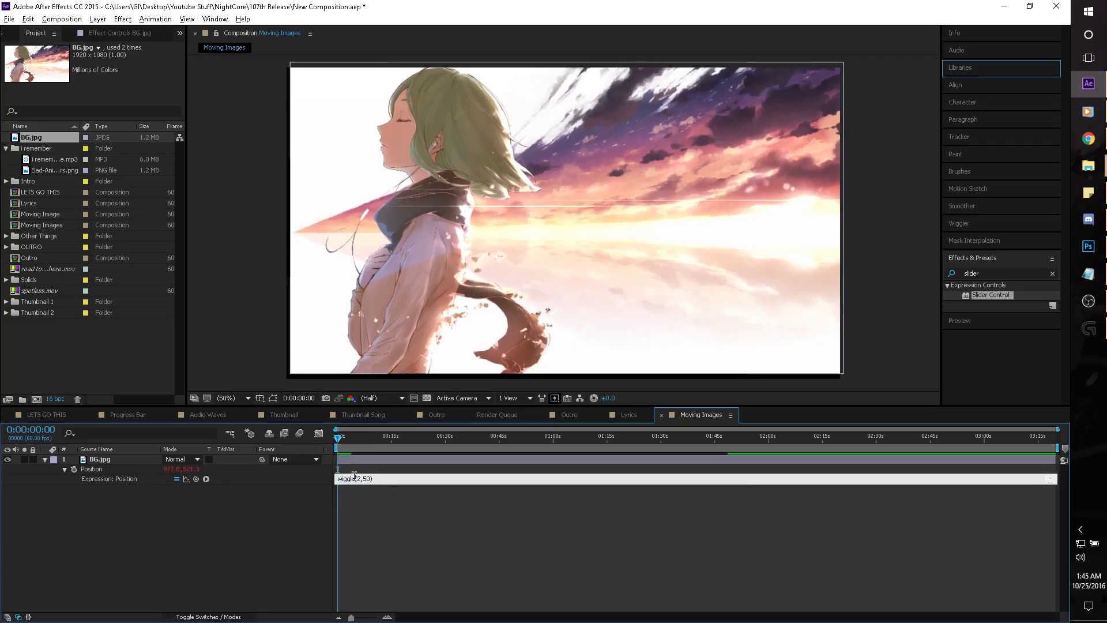
pyautogui.write('.')
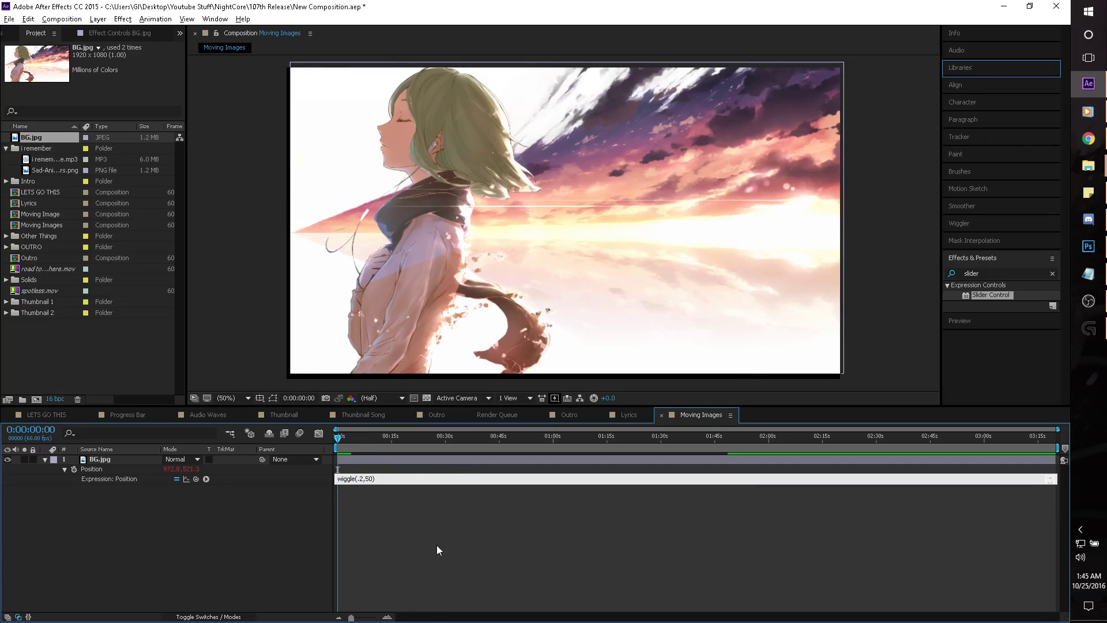
pyautogui.click(437, 545)
pyautogui.click(108, 465)
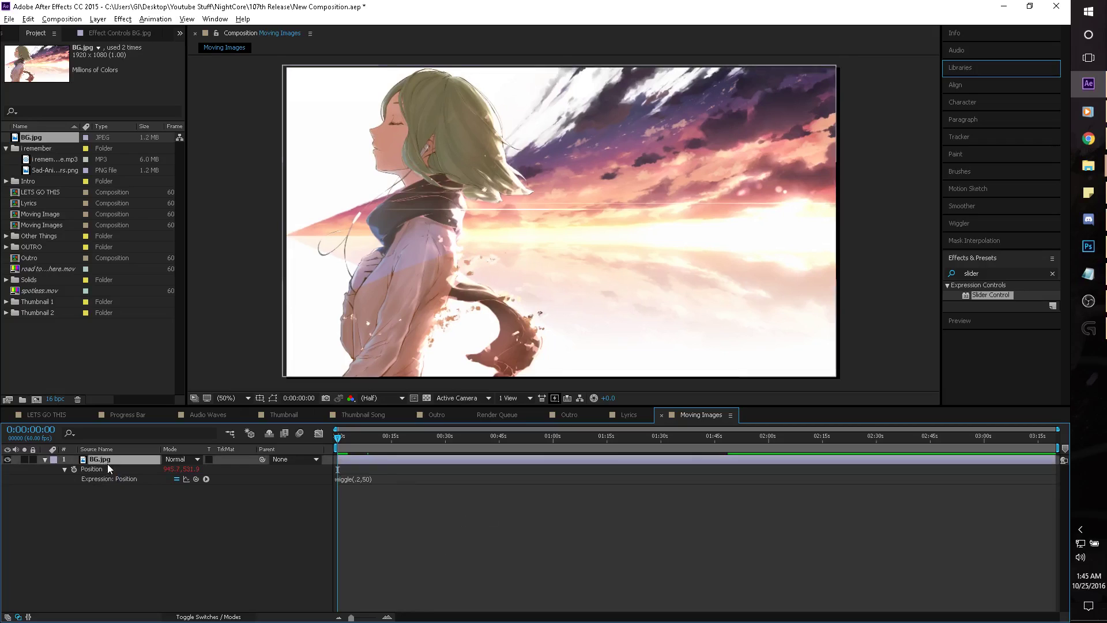
pyautogui.click(123, 581)
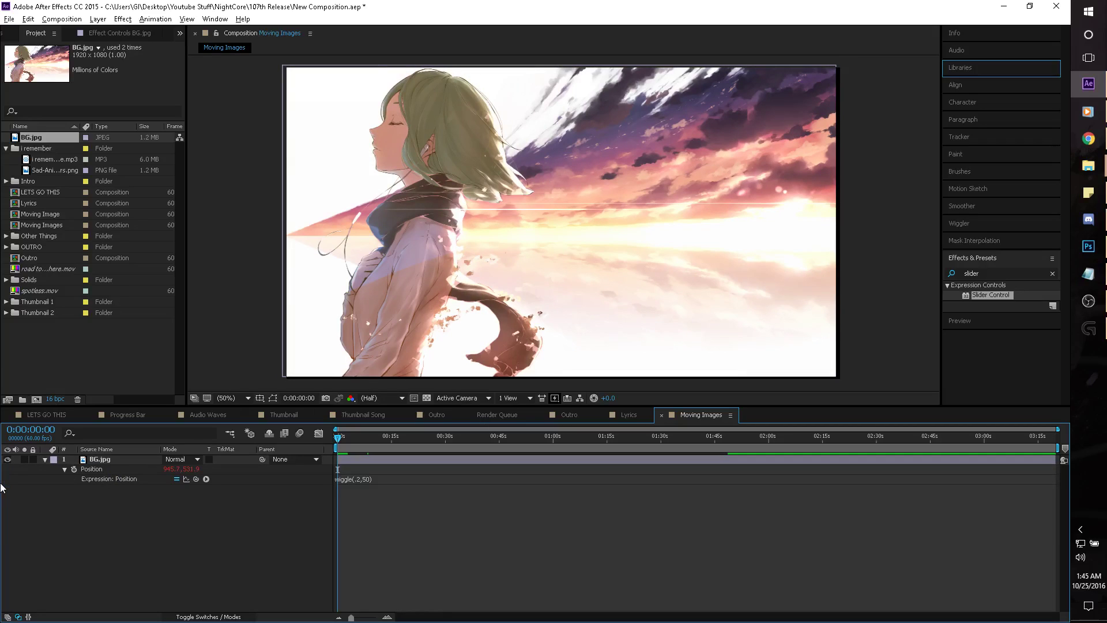
# Try a Scale of 120% on the BG.jpg layer.
pyautogui.rightClick(195, 544)
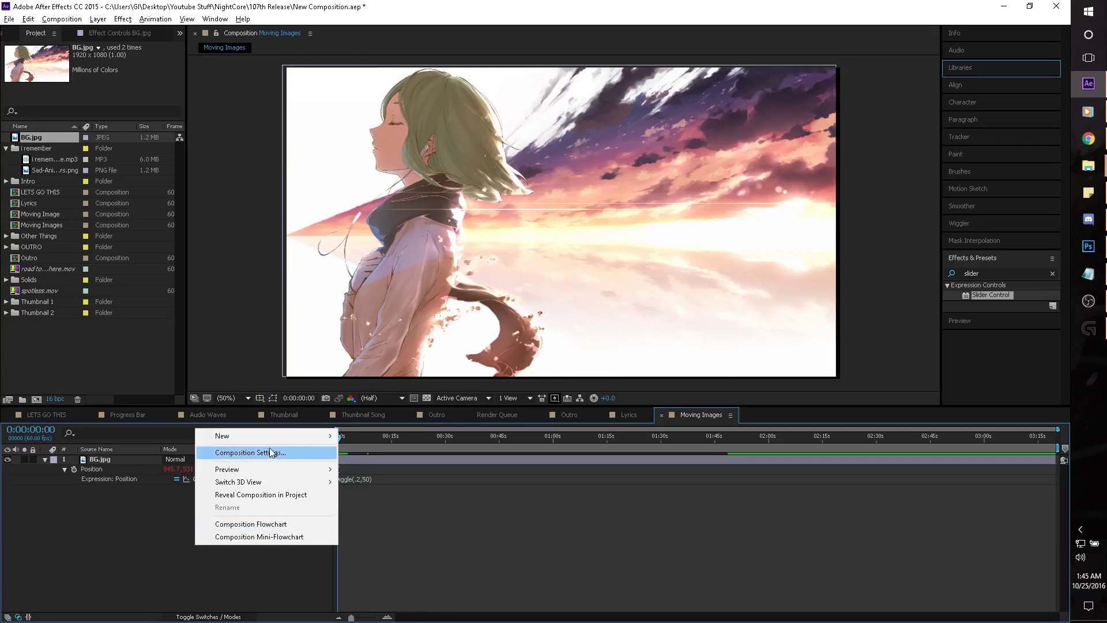
pyautogui.press('Escape')
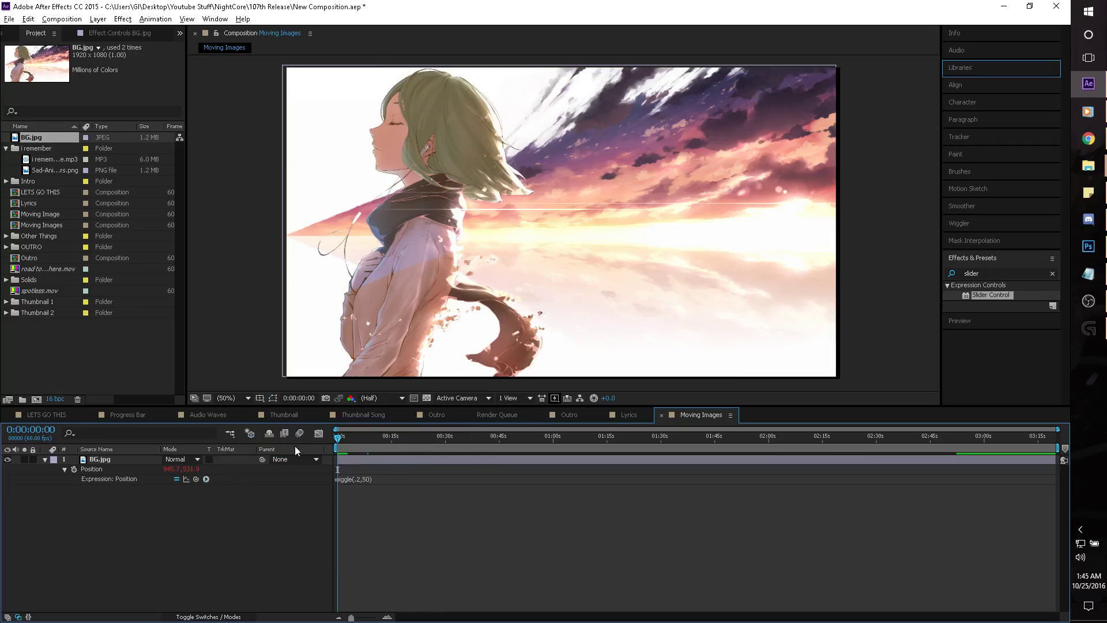
pyautogui.click(116, 460)
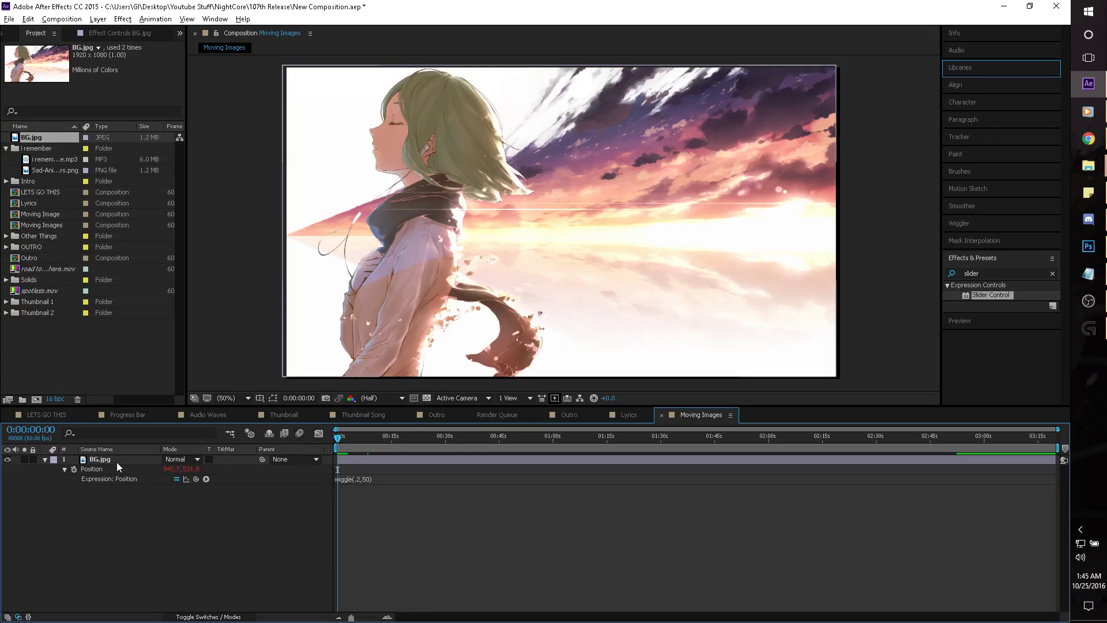
pyautogui.press('s')
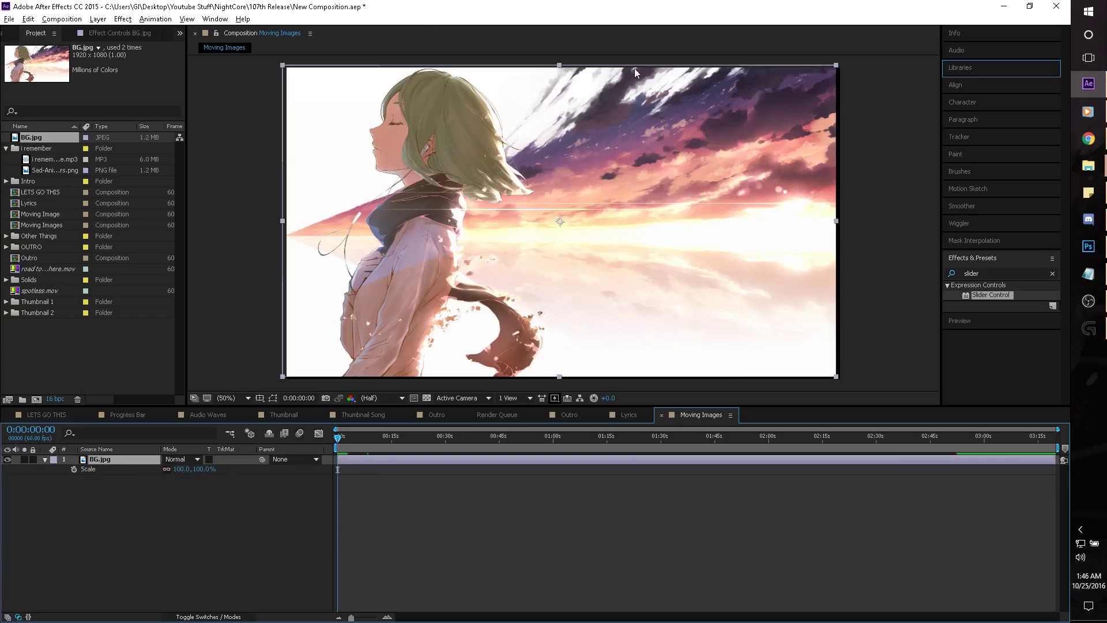
pyautogui.click(204, 469)
pyautogui.write('120')
pyautogui.press('Return')
# Settle on 110% Scale for BG.jpg and preview the enlarged drifting picture.
pyautogui.click(204, 469)
pyautogui.write('110')
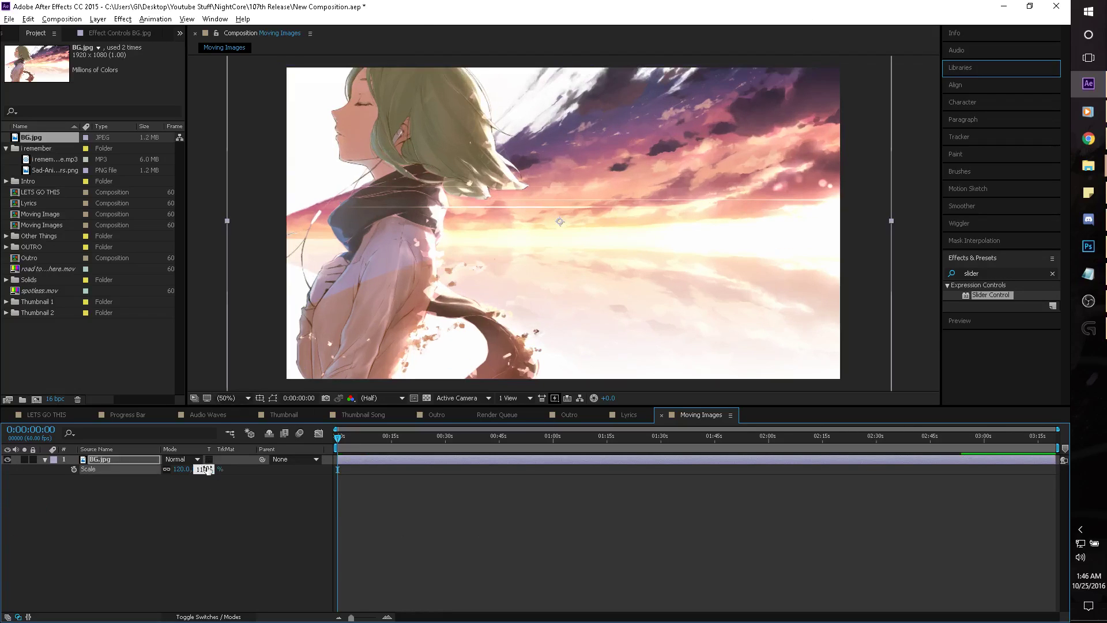
pyautogui.press('Return')
pyautogui.press('space')
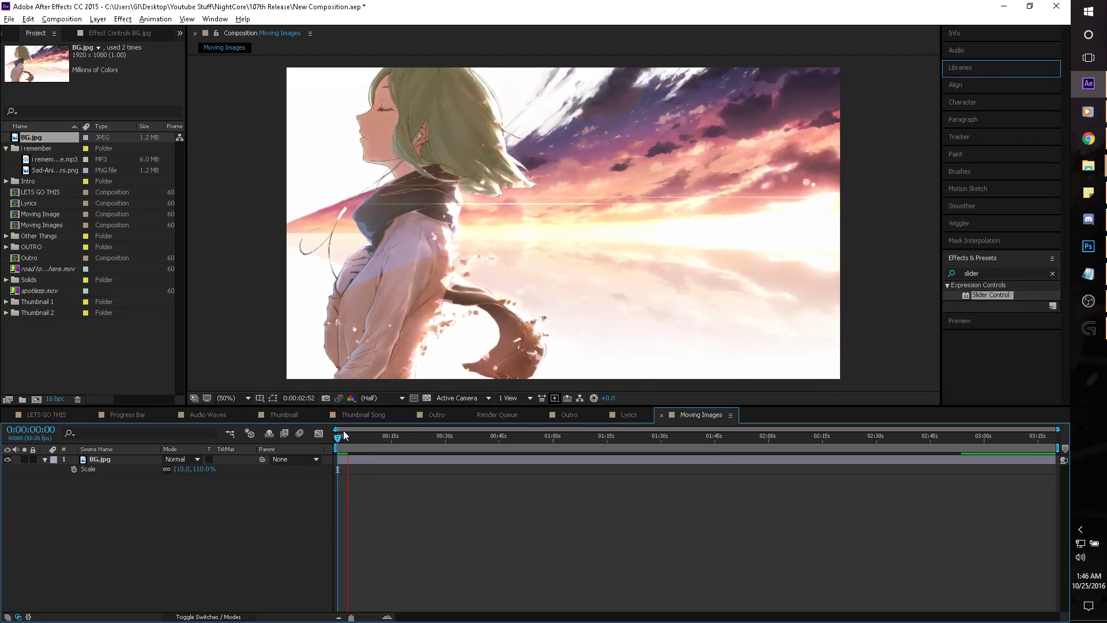
pyautogui.press('space')
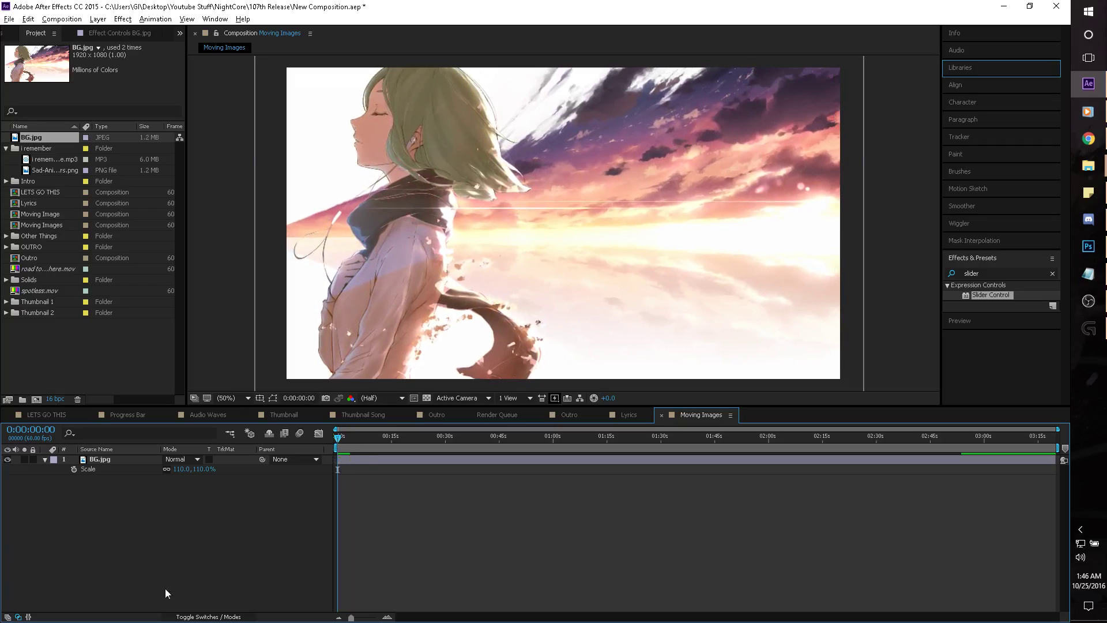
# Add a new null object layer (Null 5) to the Moving Images composition.
pyautogui.rightClick(140, 540)
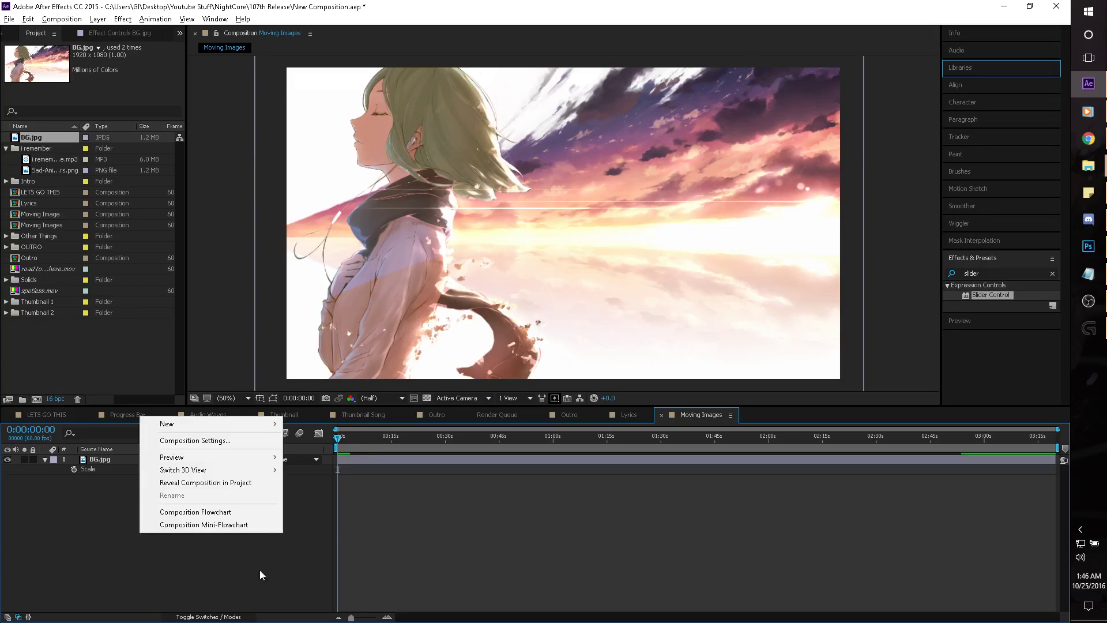
pyautogui.moveTo(186, 428)
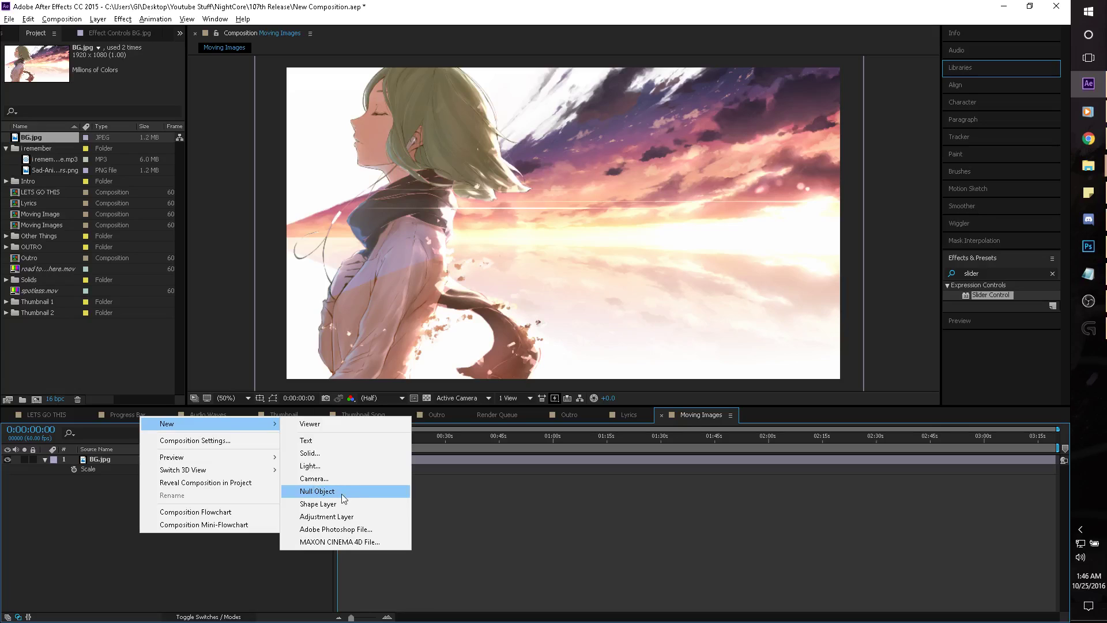
pyautogui.click(328, 493)
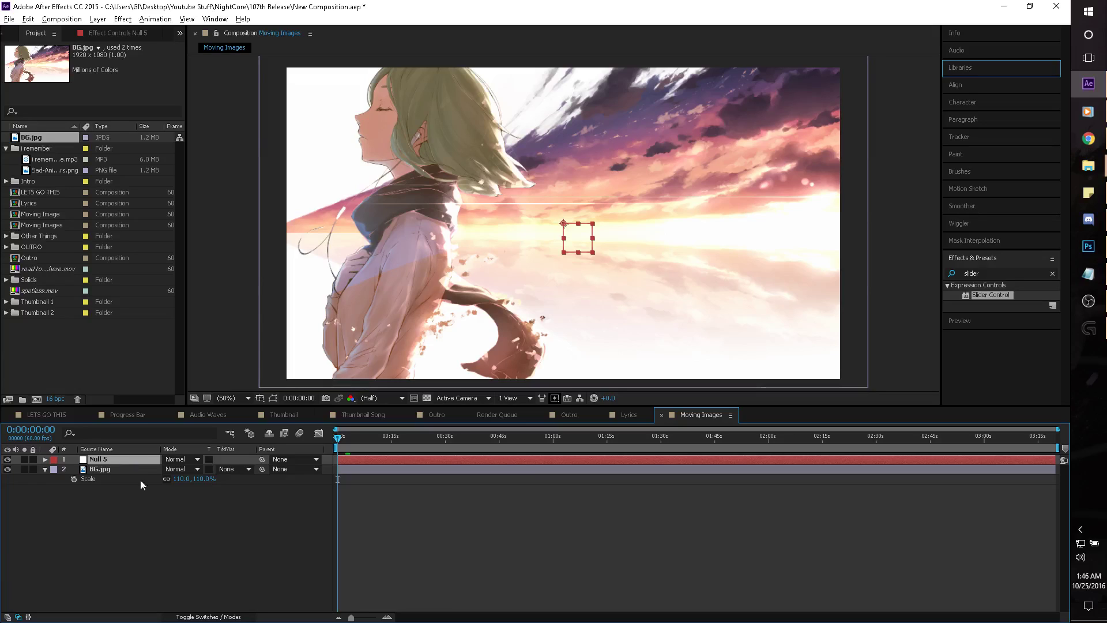
pyautogui.click(122, 531)
# Rename the Null 5 layer to 'Mocing Object'.
pyautogui.click(99, 459)
pyautogui.press('Return')
pyautogui.write('M')
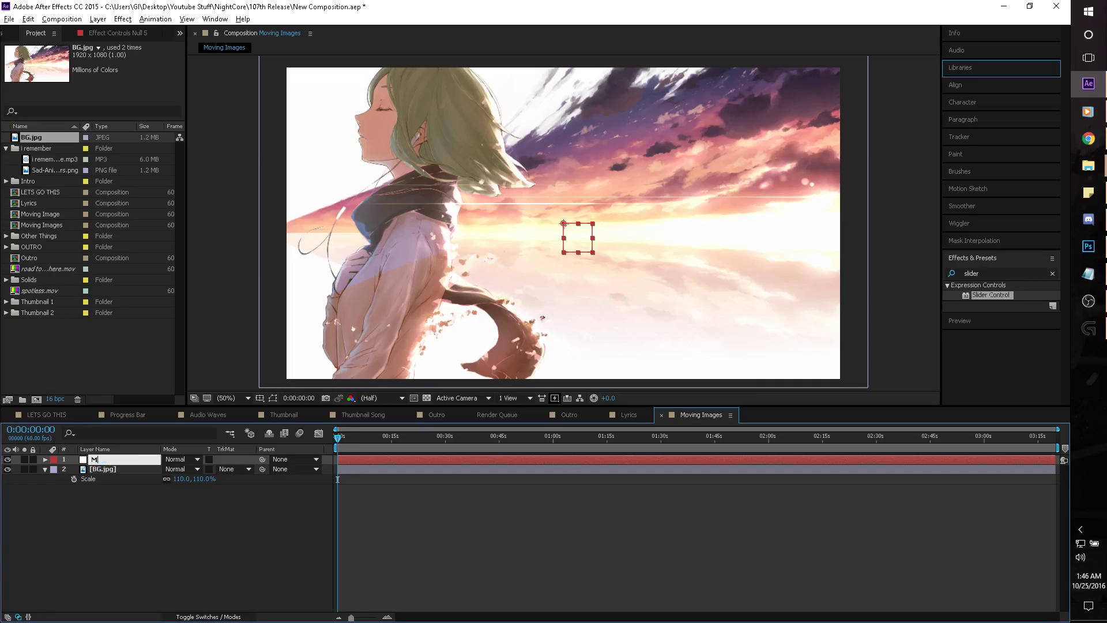
pyautogui.write('ocing Object')
pyautogui.press('Return')
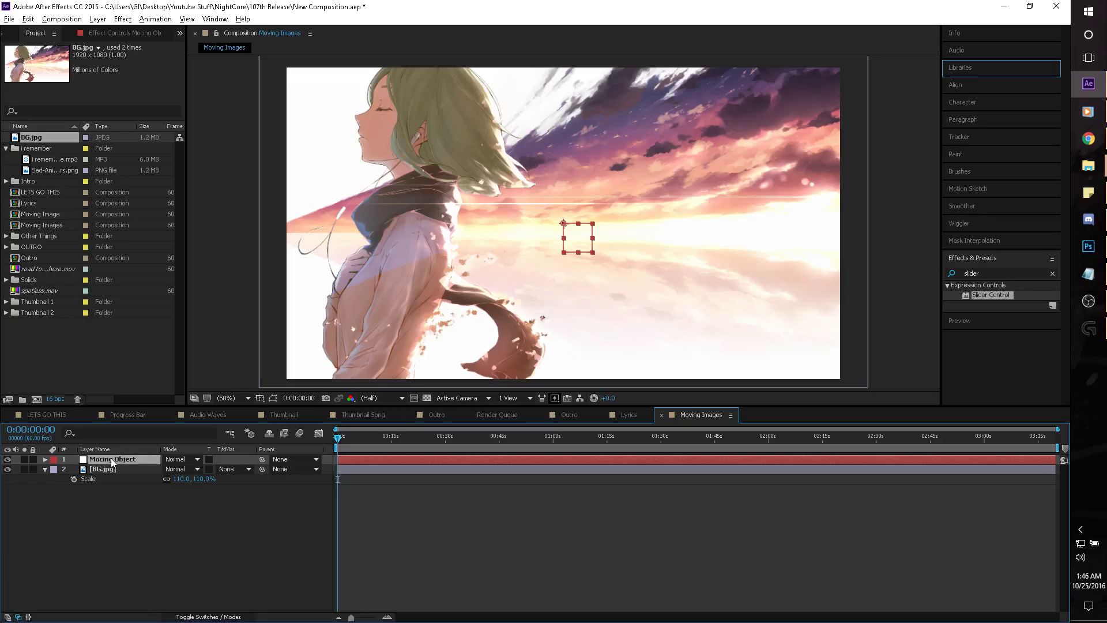
# Reselect the misspelled null layer and start editing its name to fix the typo.
pyautogui.rightClick(116, 468)
pyautogui.click(114, 484)
pyautogui.click(89, 460)
pyautogui.press('Return')
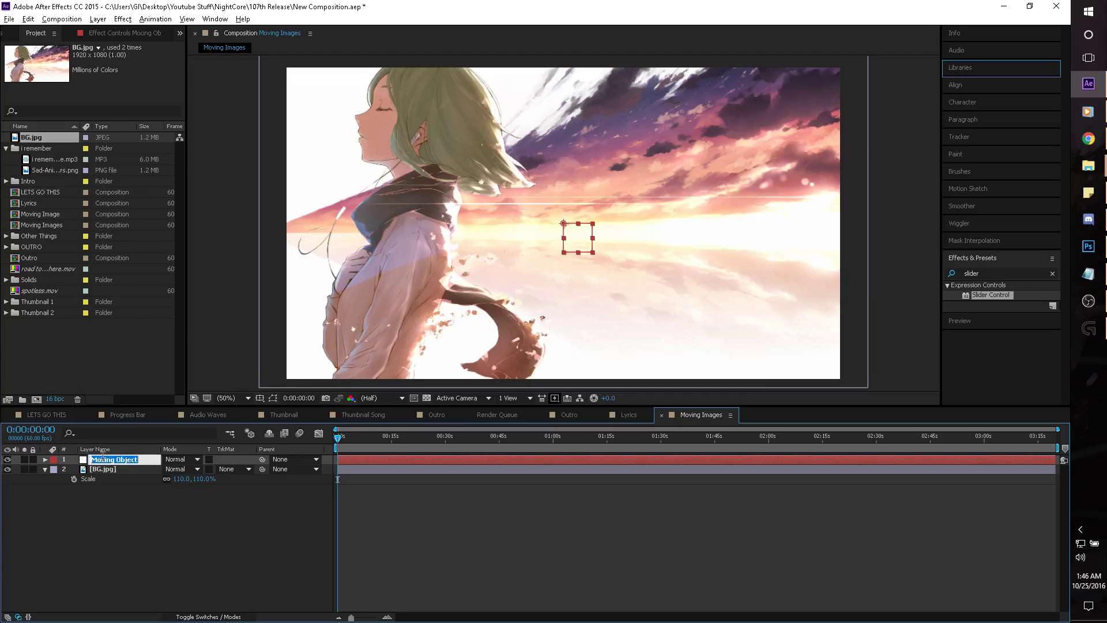
# Correct the null layer's name from 'Mocing Object' to 'Moving Object'.
pyautogui.click(133, 459)
pyautogui.click(105, 460)
pyautogui.press('BackSpace')
pyautogui.write('v')
pyautogui.click(147, 583)
pyautogui.click(108, 464)
# Delete BG.jpg's Position wiggle expression, leaving Position at 960.0, 540.0.
pyautogui.click(109, 471)
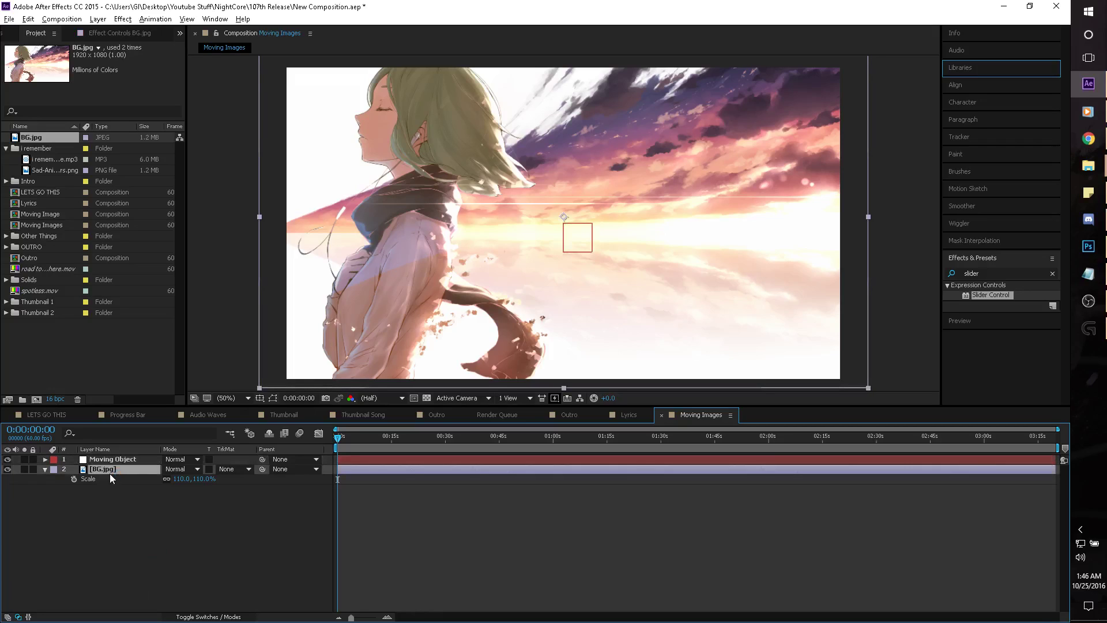
pyautogui.press('p')
pyautogui.click(65, 478)
pyautogui.click(357, 489)
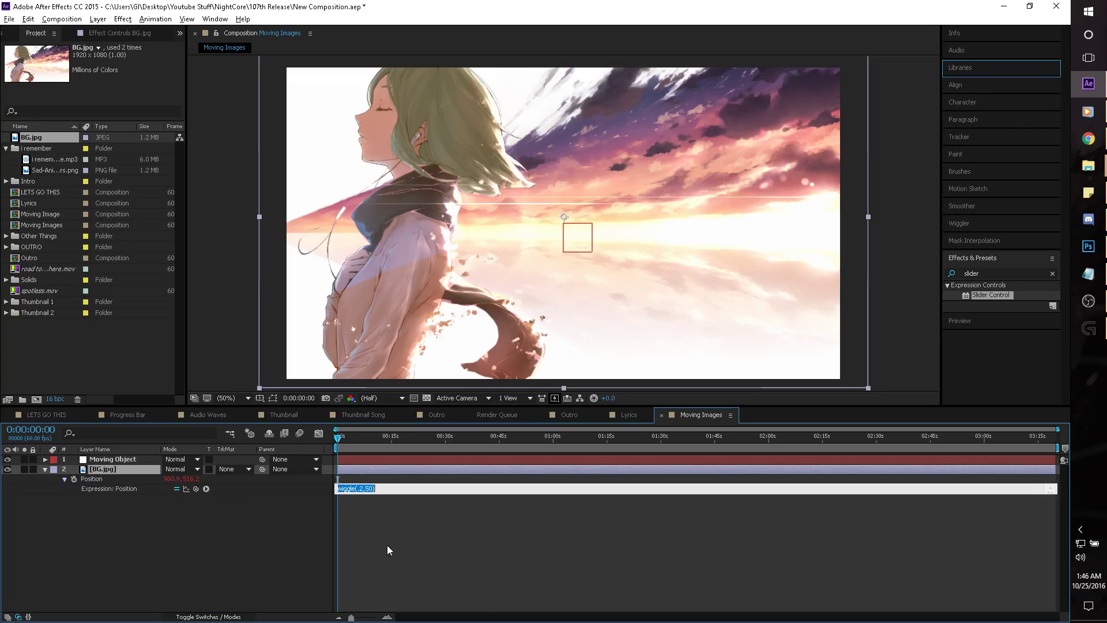
pyautogui.press('BackSpace')
pyautogui.click(368, 575)
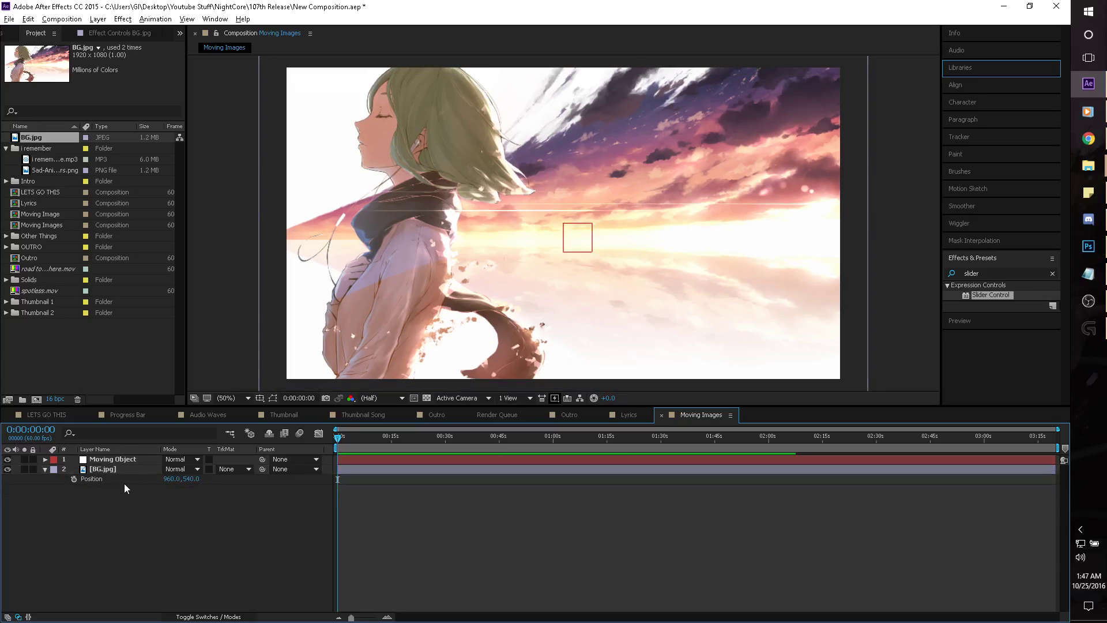
pyautogui.click(119, 449)
# Add wiggle(0.2,50) to the Moving Object null's Position and scrub the timeline to check it.
pyautogui.click(114, 450)
pyautogui.click(119, 458)
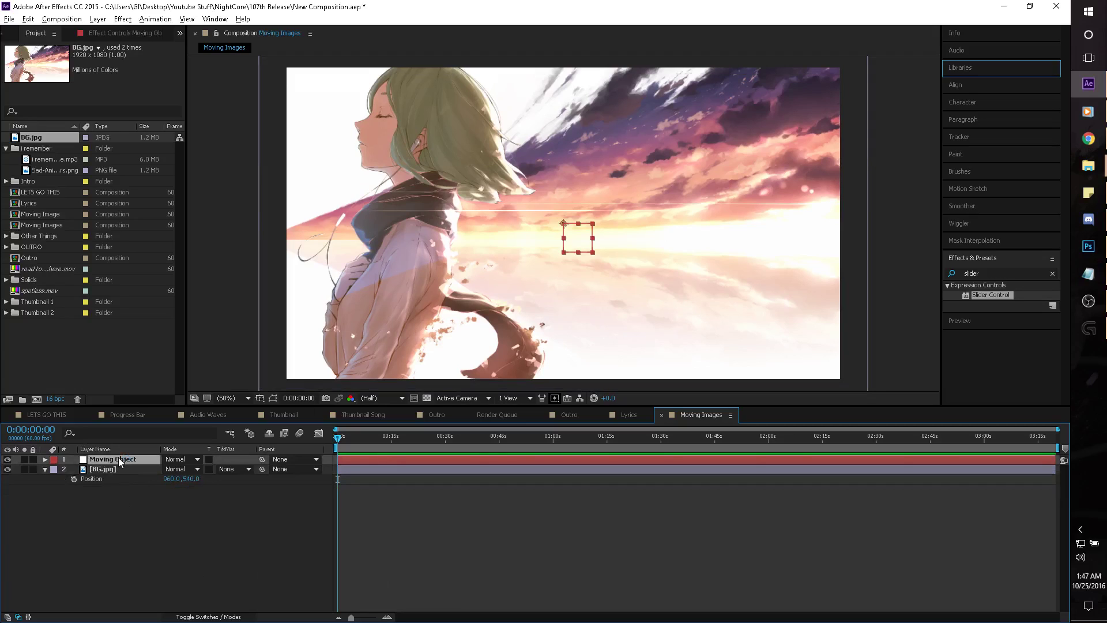
pyautogui.press('p')
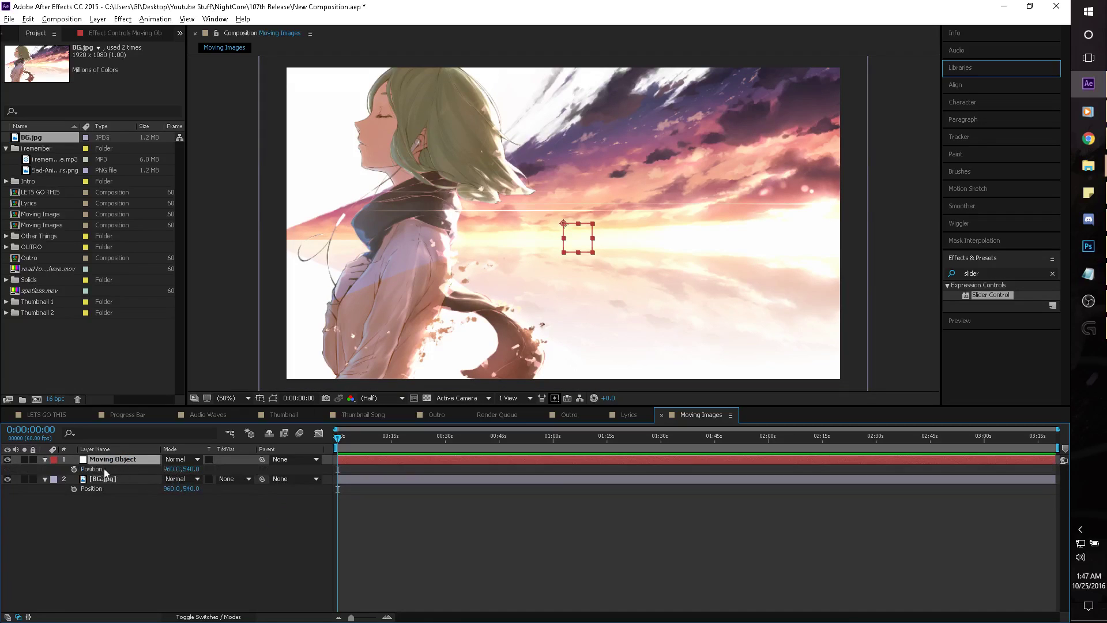
pyautogui.keyDown('alt'); pyautogui.click(73, 469); pyautogui.keyUp('alt')
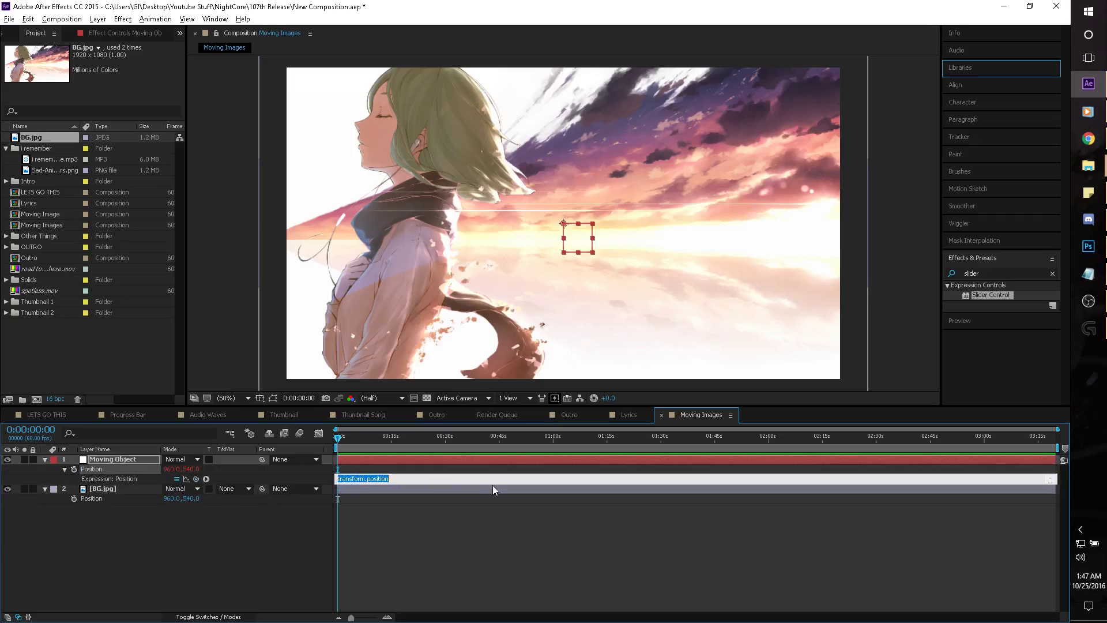
pyautogui.write('wiggle(0.2,50')
pyautogui.click(456, 558)
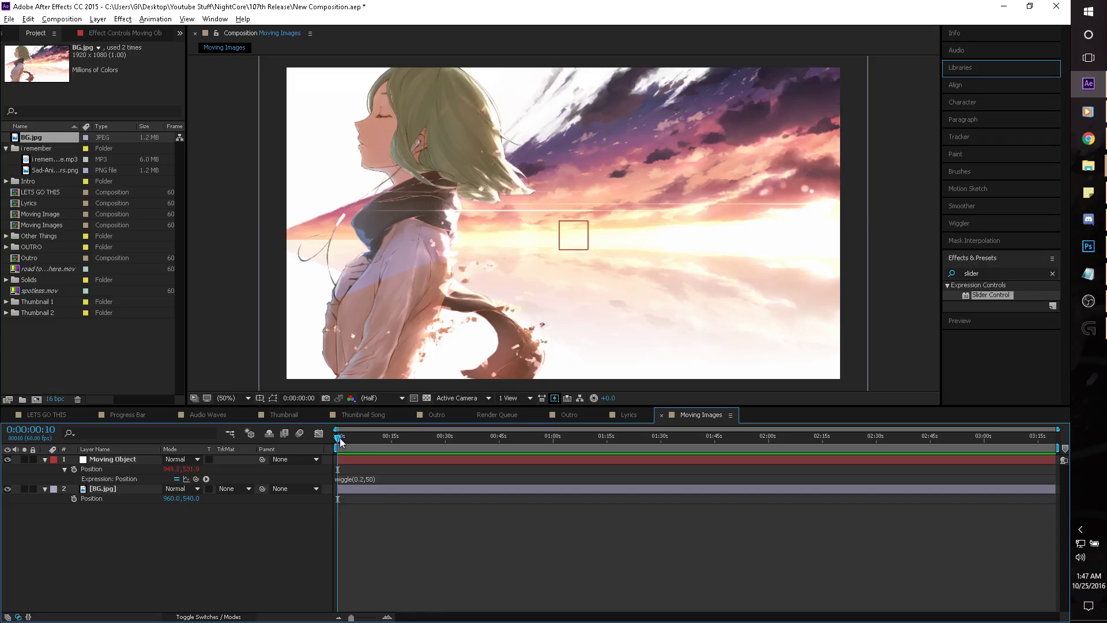
pyautogui.moveTo(340, 441); pyautogui.dragTo(389, 443)
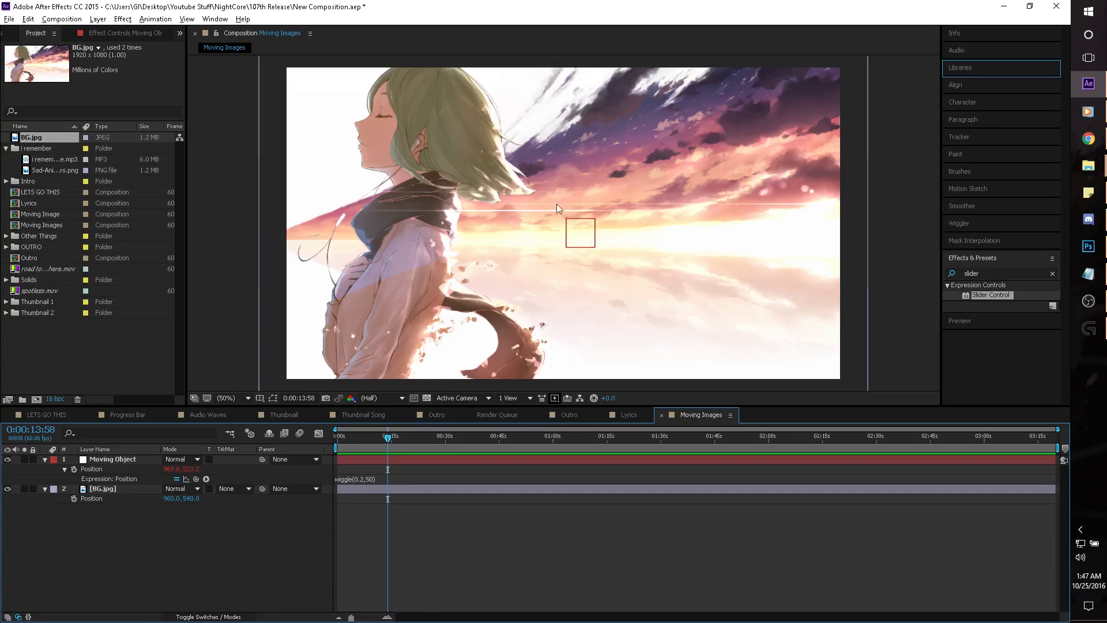
pyautogui.moveTo(390, 438); pyautogui.dragTo(336, 435)
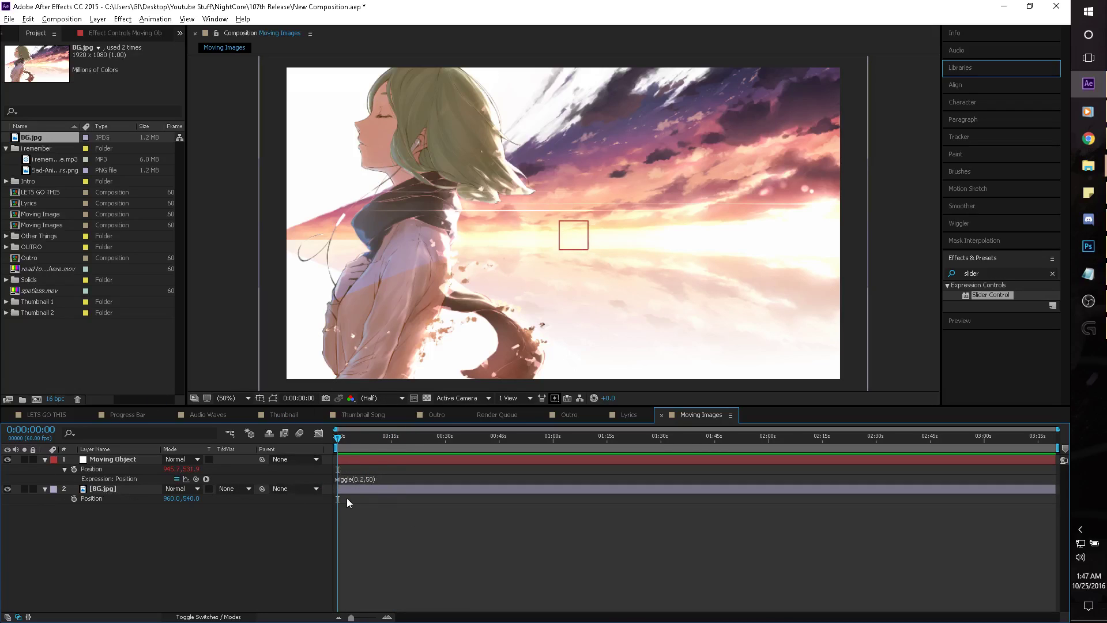
# Delete the fixed 50 wiggle amount from Moving Object's Position expression.
pyautogui.click(363, 479)
pyautogui.click(377, 479)
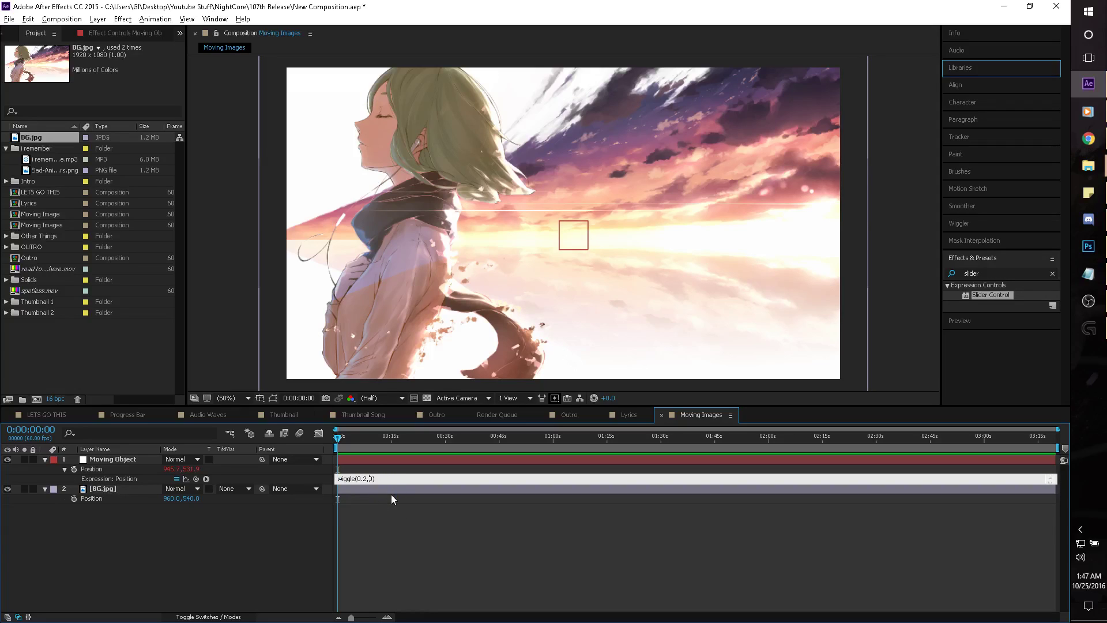
pyautogui.press('BackSpace')
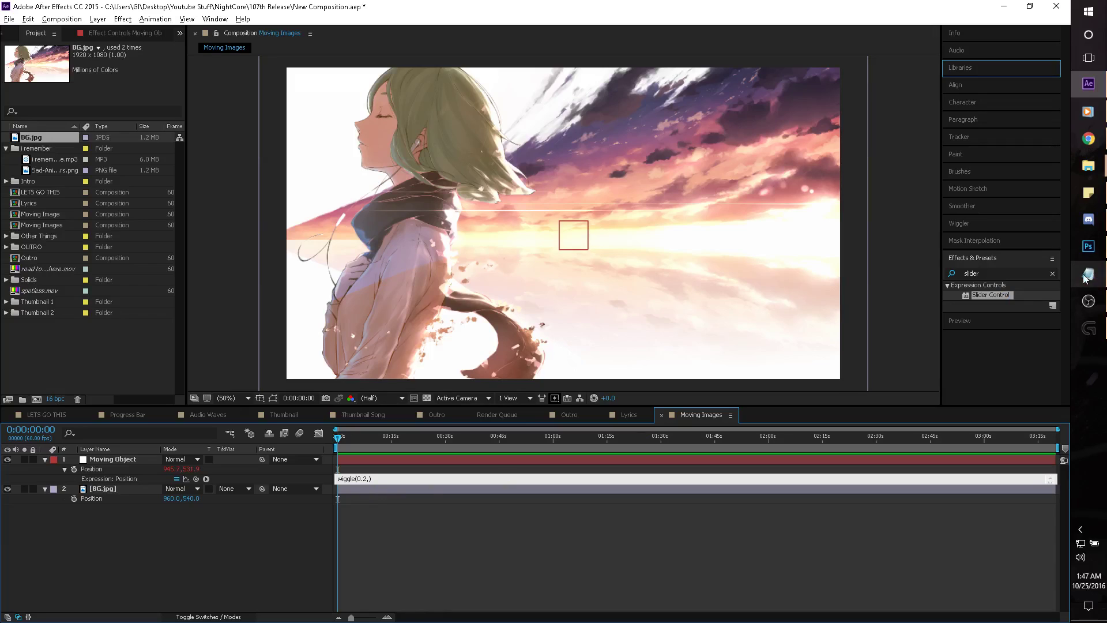
pyautogui.click(1008, 295)
# Apply Slider Control to Moving Object and pick-whip the wiggle amount to its Slider.
pyautogui.moveTo(132, 415); pyautogui.dragTo(103, 458)
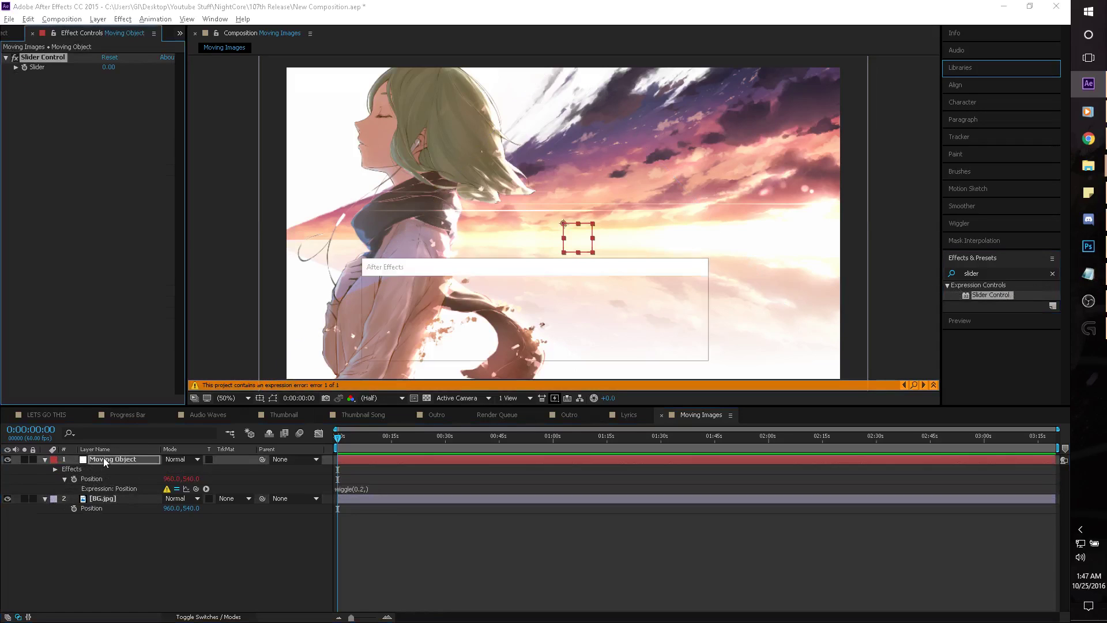
pyautogui.click(676, 349)
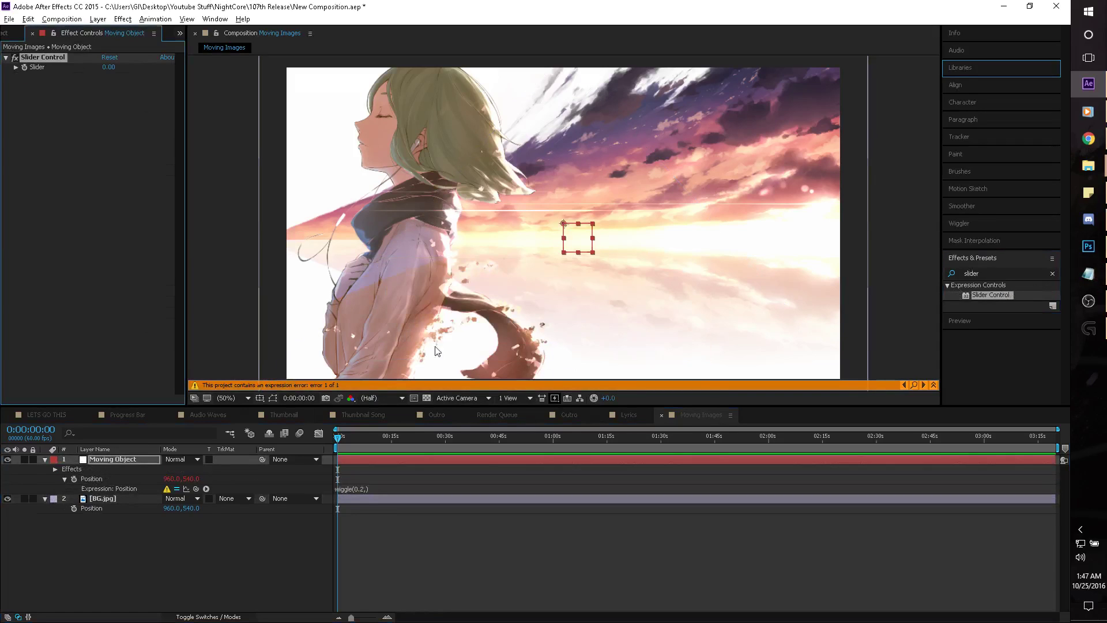
pyautogui.click(369, 488)
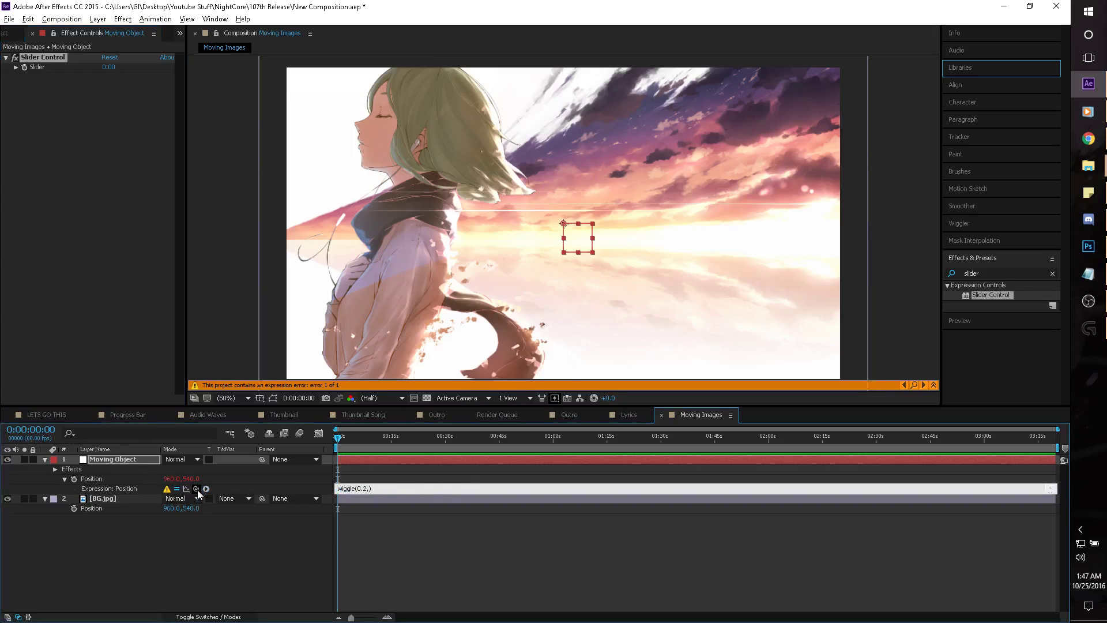
pyautogui.moveTo(197, 489); pyautogui.dragTo(45, 65)
pyautogui.click(499, 576)
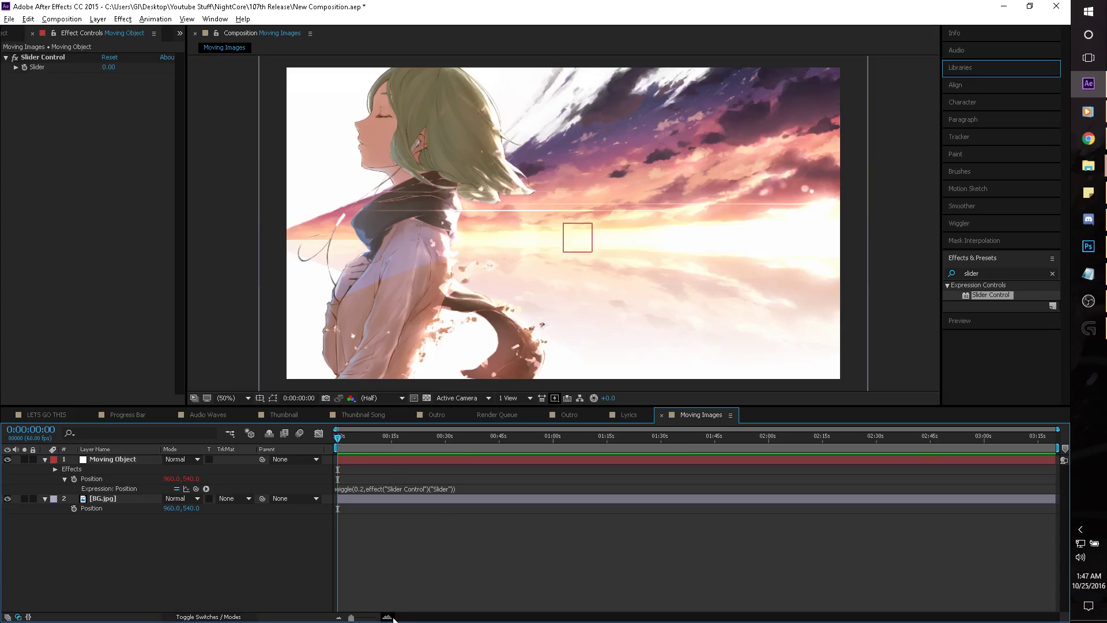
# Keyframe Moving Object's Slider to 30 at about 0:00:02:00.
pyautogui.click(387, 617)
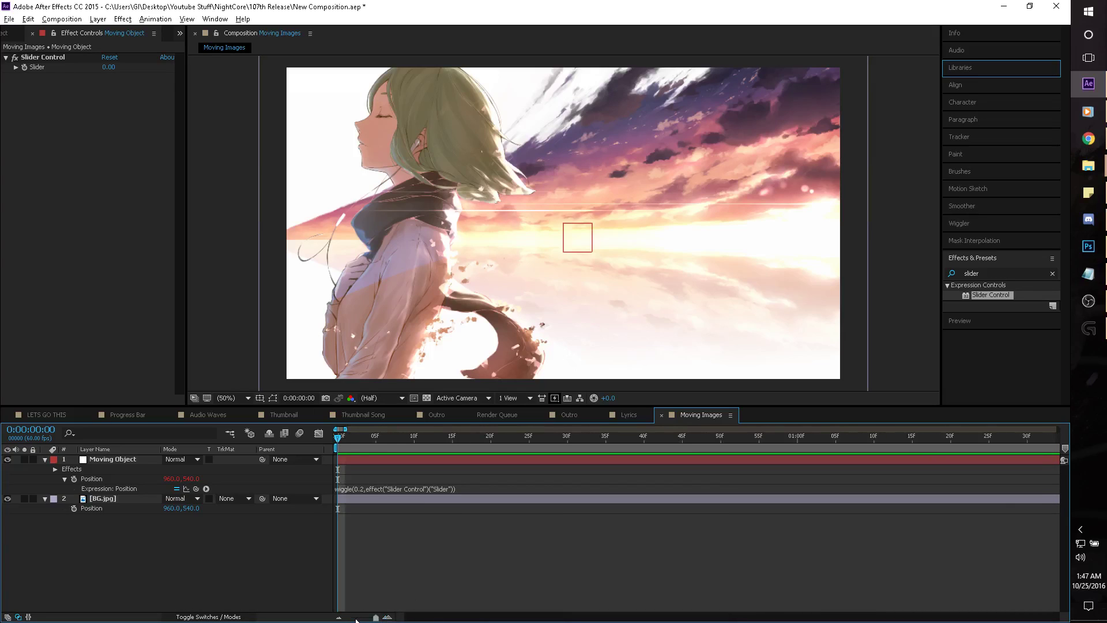
pyautogui.moveTo(345, 429); pyautogui.dragTo(362, 429)
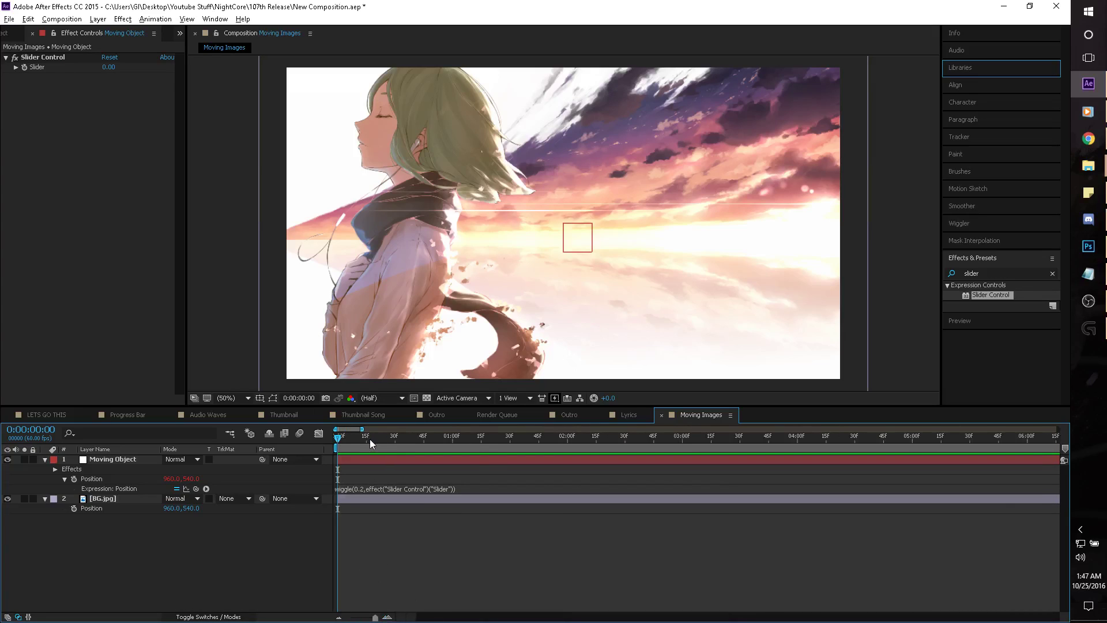
pyautogui.moveTo(472, 447); pyautogui.dragTo(453, 442)
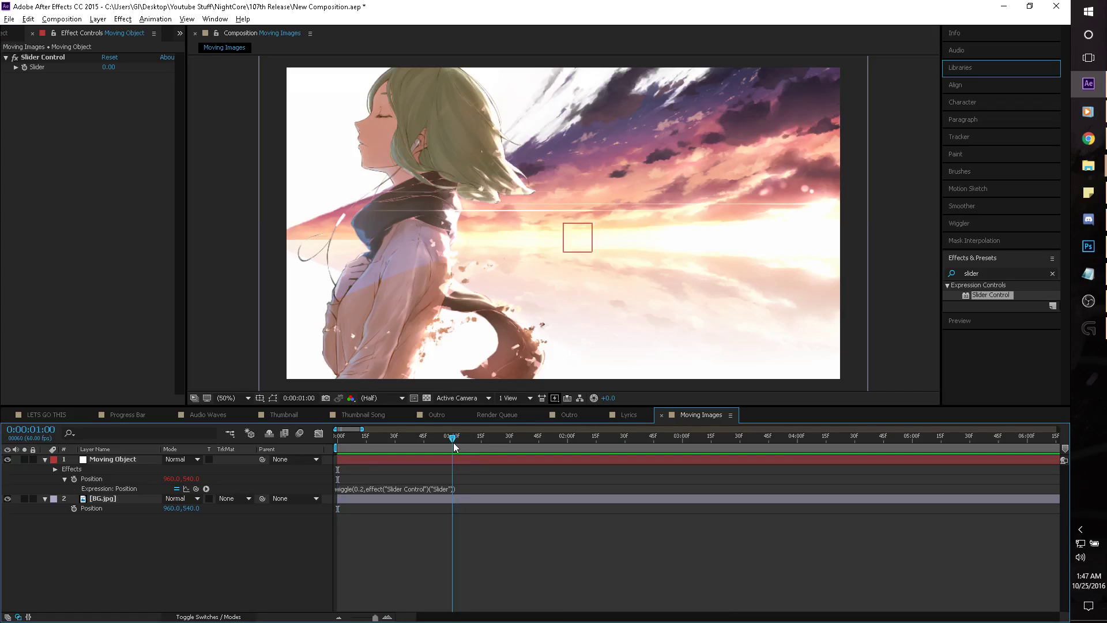
pyautogui.click(29, 60)
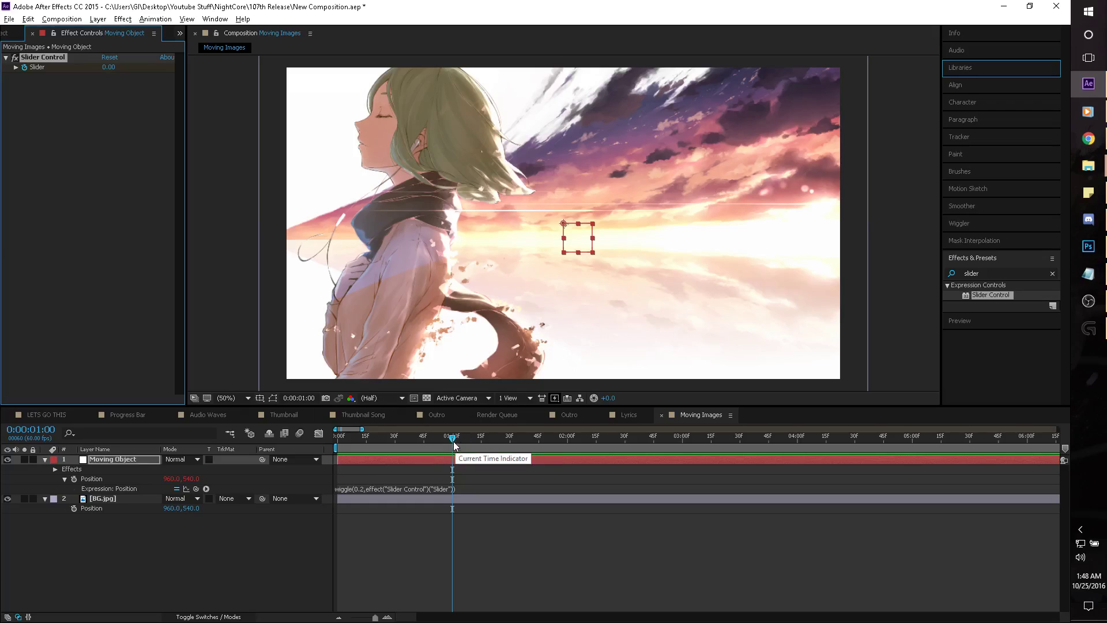
pyautogui.moveTo(542, 442); pyautogui.dragTo(567, 447)
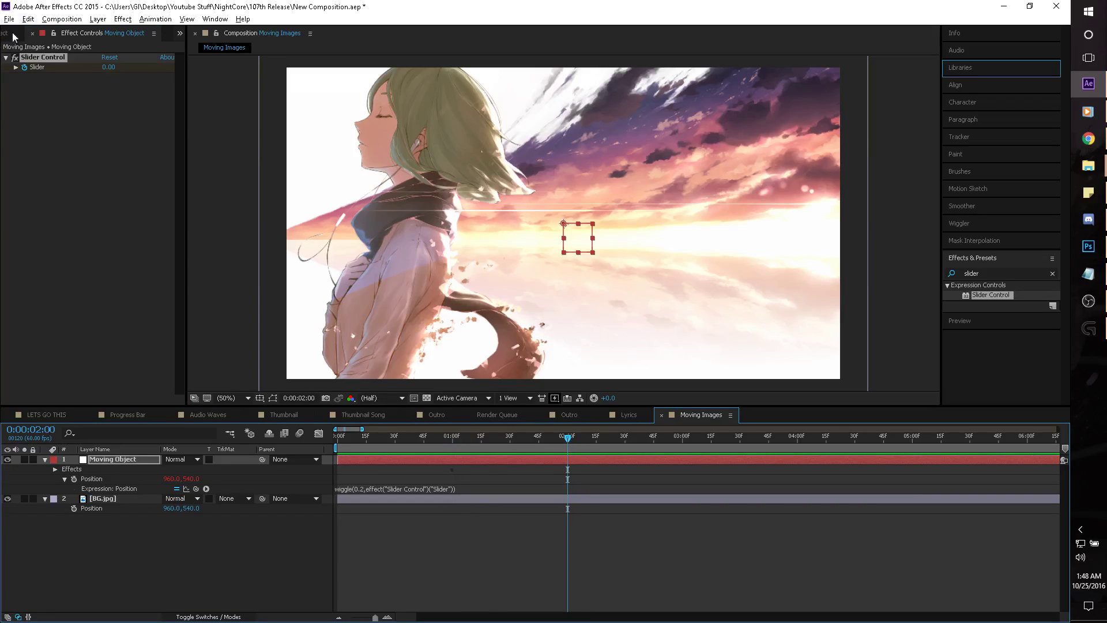
pyautogui.click(108, 66)
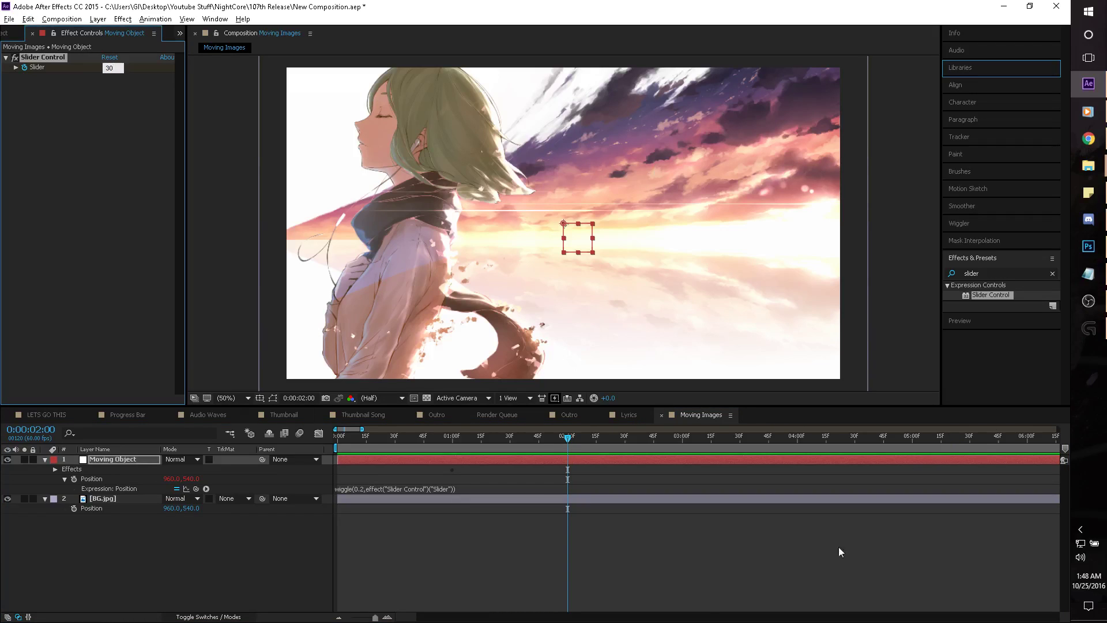
pyautogui.click(704, 602)
# Set the Slider back to 0 at 0:00:03:00 and preview the animation from the start.
pyautogui.moveTo(578, 449); pyautogui.dragTo(682, 446)
pyautogui.click(107, 67)
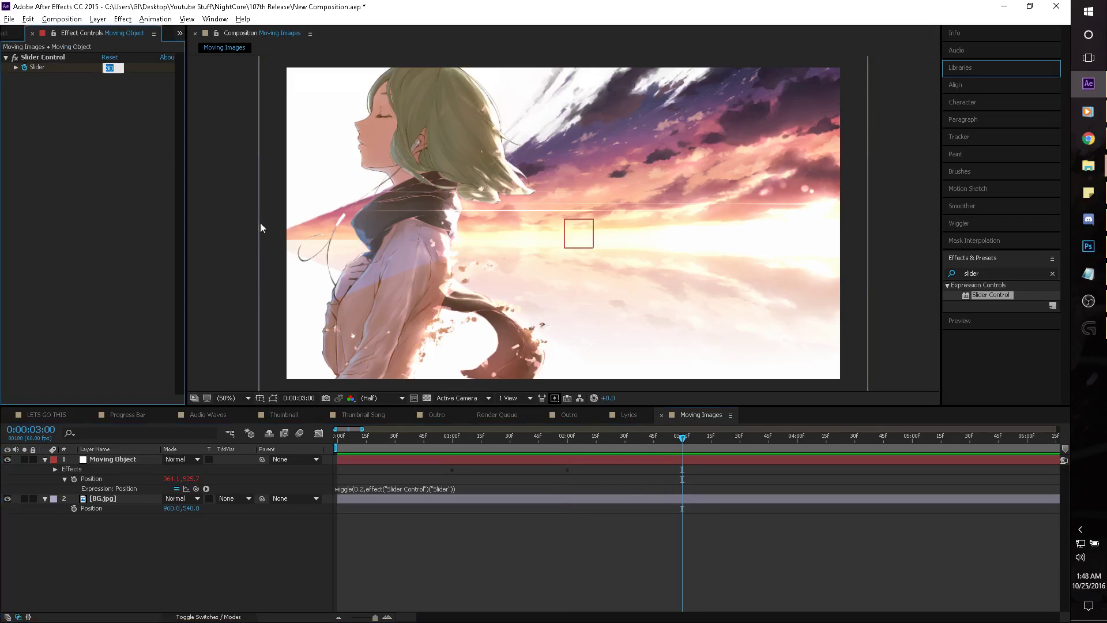
pyautogui.write('0')
pyautogui.click(467, 540)
pyautogui.moveTo(646, 440); pyautogui.dragTo(337, 440)
pyautogui.press('space')
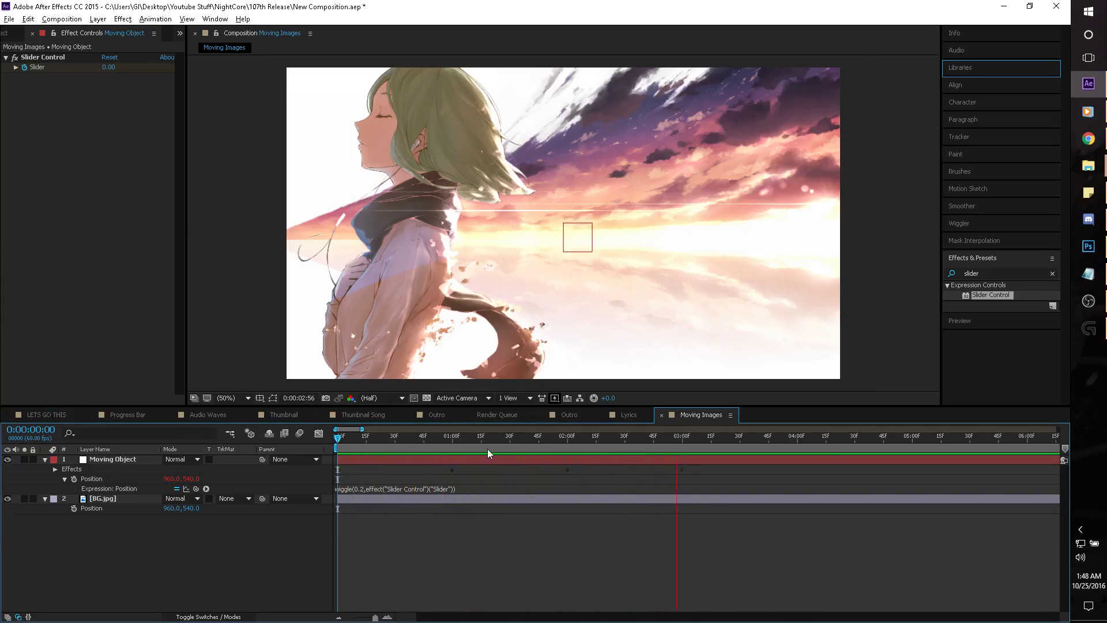
pyautogui.press('space')
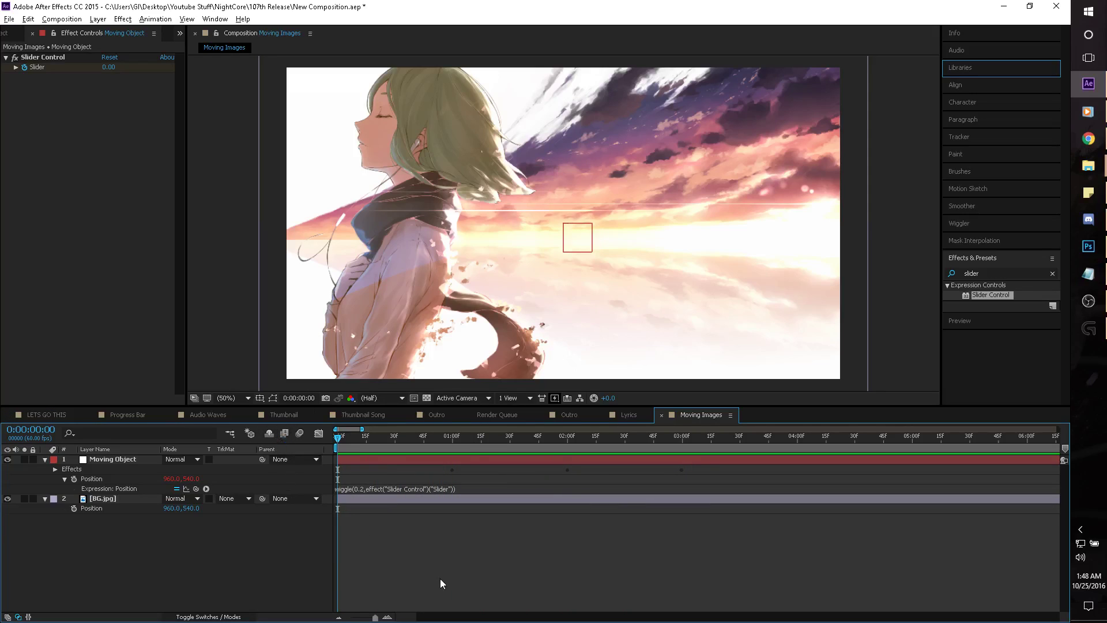
pyautogui.click(316, 500)
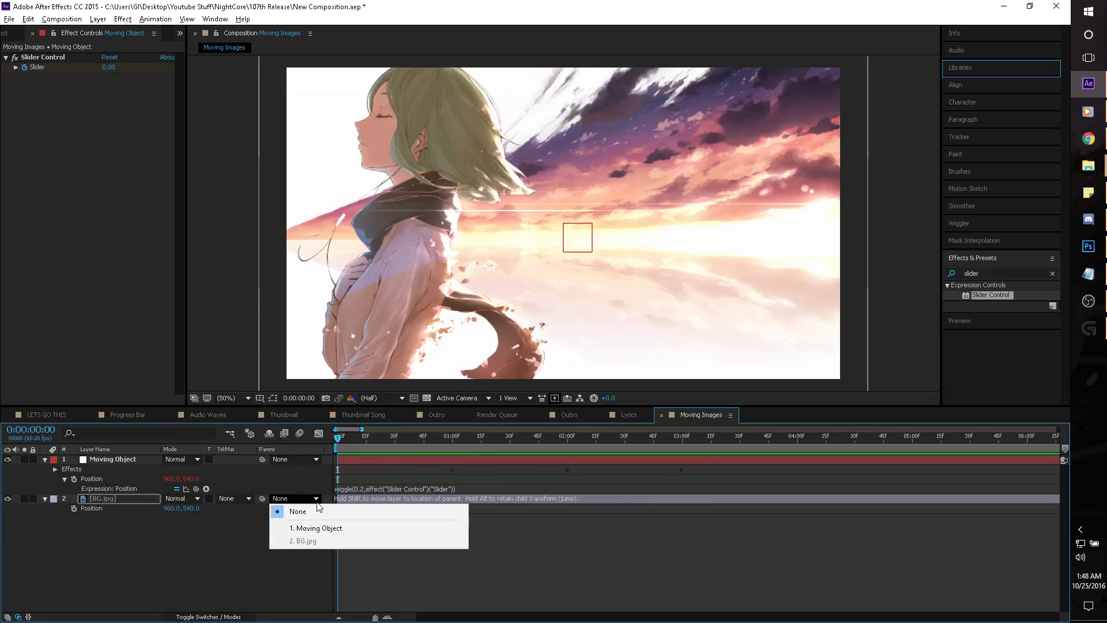
pyautogui.click(297, 512)
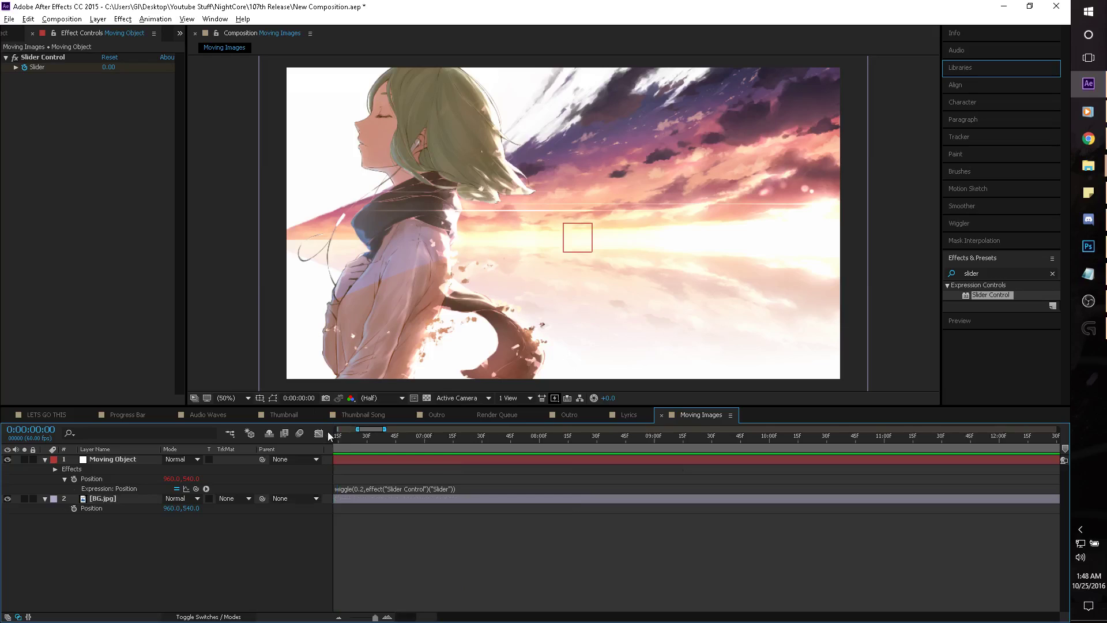
pyautogui.click(338, 439)
pyautogui.moveTo(339, 439); pyautogui.dragTo(155, 486)
pyautogui.click(150, 499)
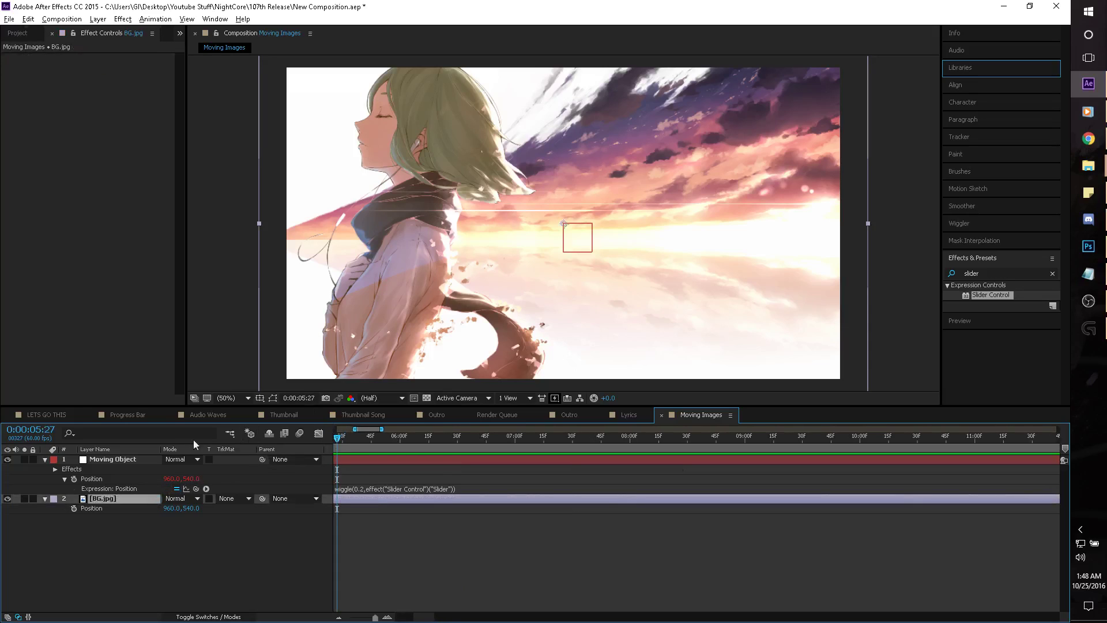
pyautogui.click(138, 458)
pyautogui.moveTo(359, 437); pyautogui.dragTo(549, 474)
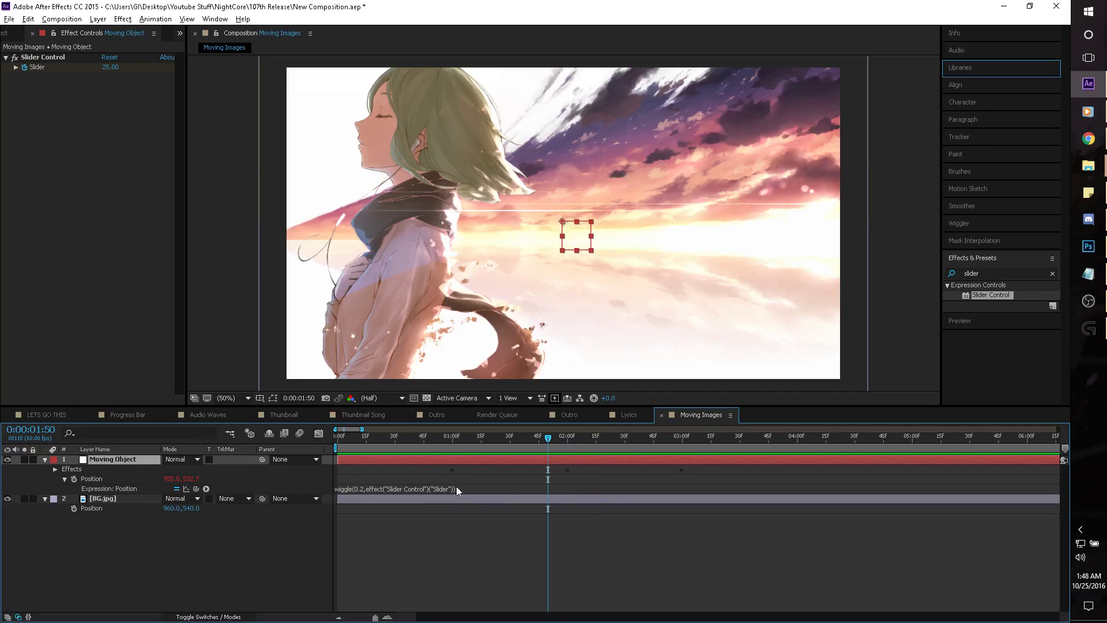
# Move the last Slider keyframe later and add a 30.00 Slider keyframe at 0:00:04:24.
pyautogui.press('u')
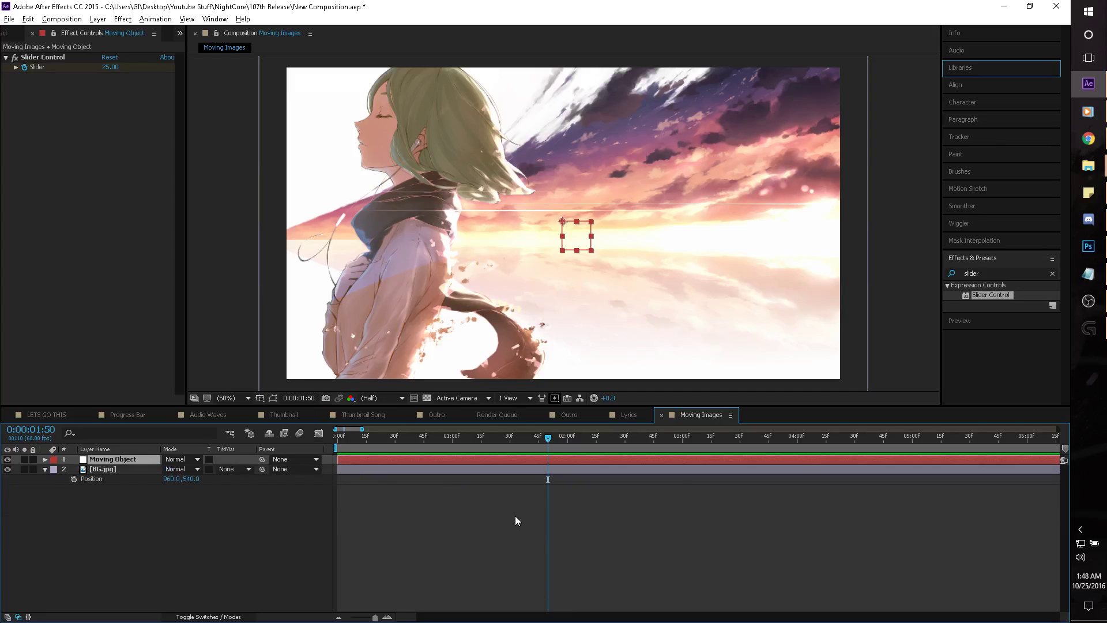
pyautogui.press('u')
pyautogui.moveTo(683, 489); pyautogui.dragTo(980, 506)
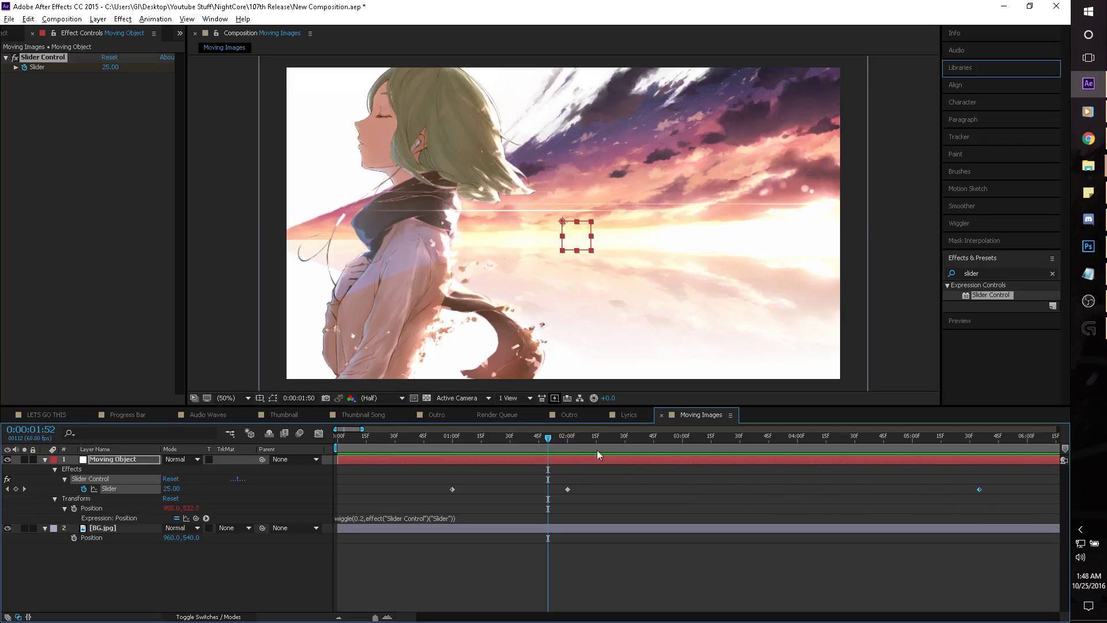
pyautogui.moveTo(597, 450); pyautogui.dragTo(843, 484)
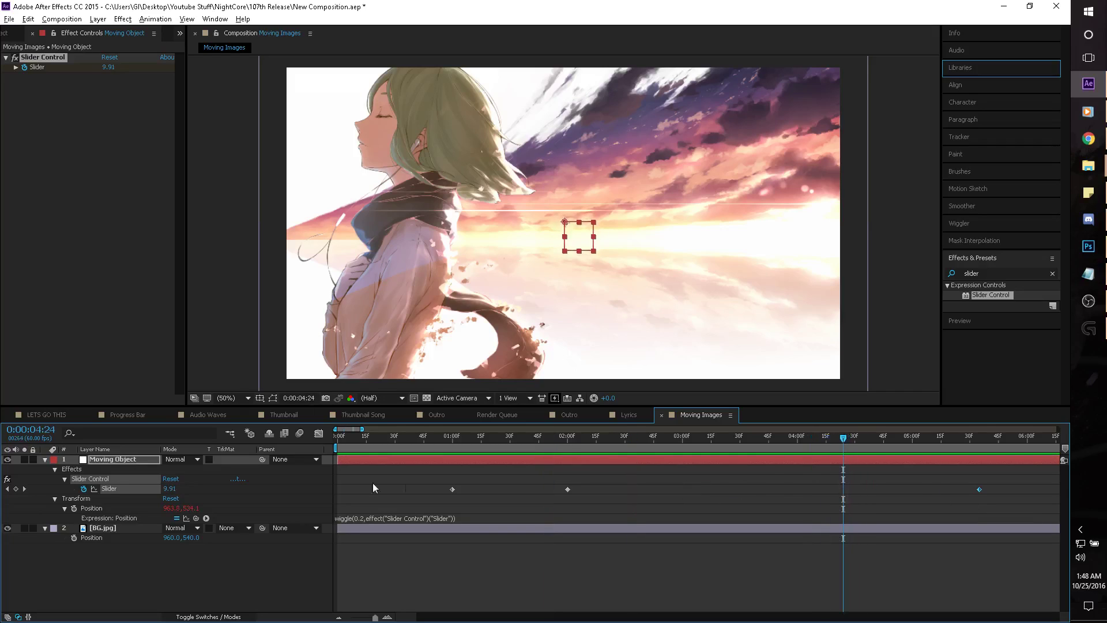
pyautogui.click(108, 66)
pyautogui.write('30')
pyautogui.press('Return')
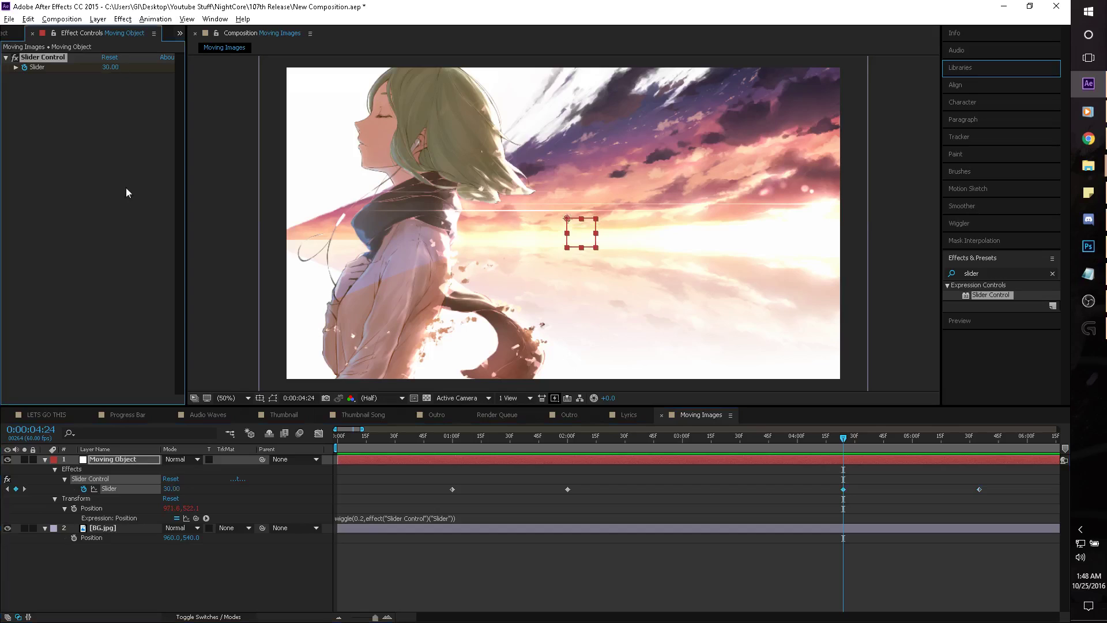
# Scrub from the start to preview the box's wiggle, then deselect the layer.
pyautogui.moveTo(398, 444); pyautogui.dragTo(239, 451)
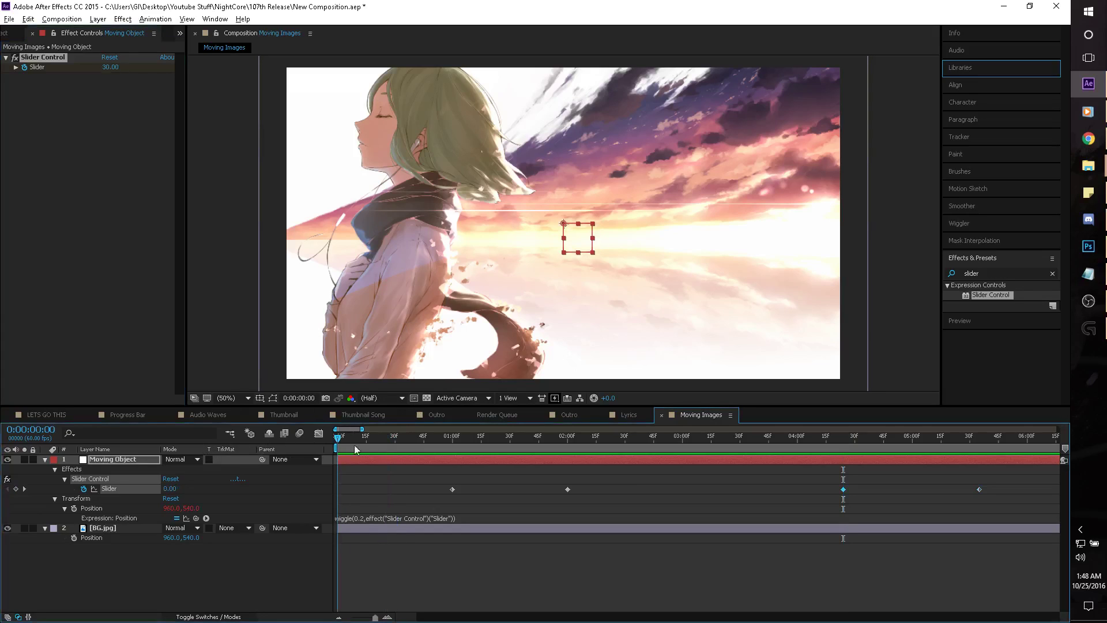
pyautogui.moveTo(354, 445); pyautogui.dragTo(1000, 468)
pyautogui.click(523, 583)
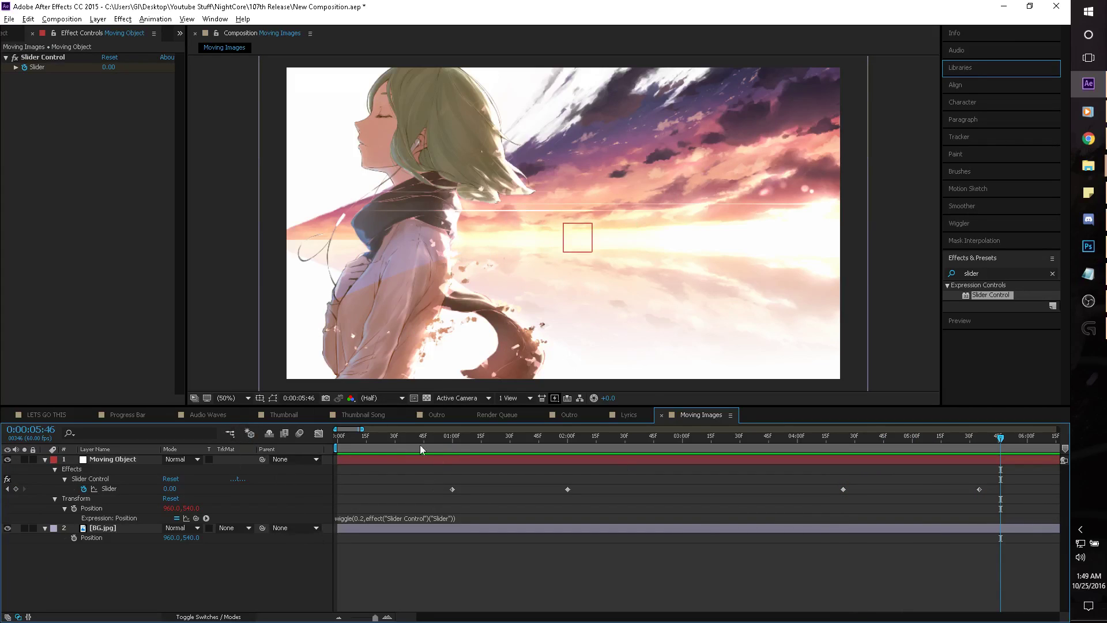
# Set BG.jpg's parent to 1. Moving Object and scrub the timeline to preview the result.
pyautogui.click(315, 528)
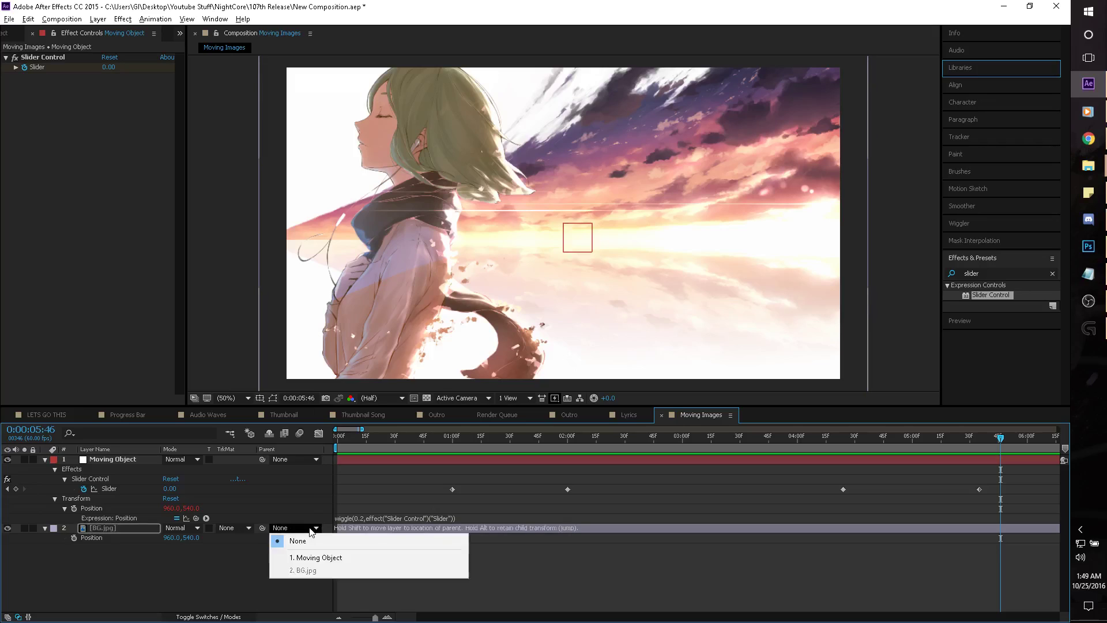
pyautogui.click(327, 558)
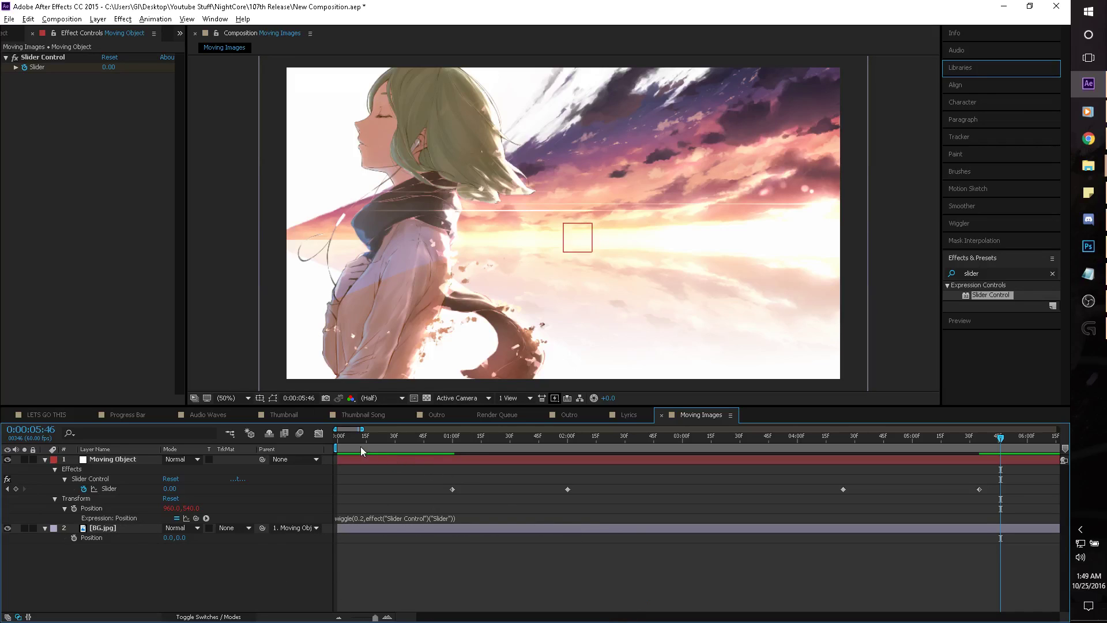
pyautogui.moveTo(361, 446); pyautogui.dragTo(323, 519)
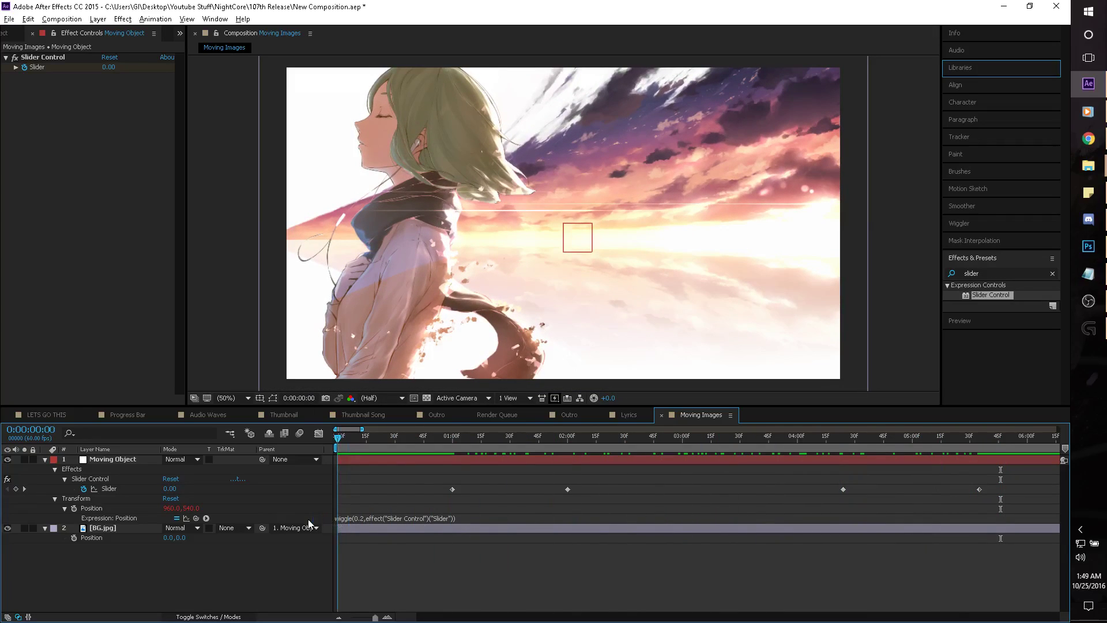
pyautogui.click(113, 464)
pyautogui.click(108, 527)
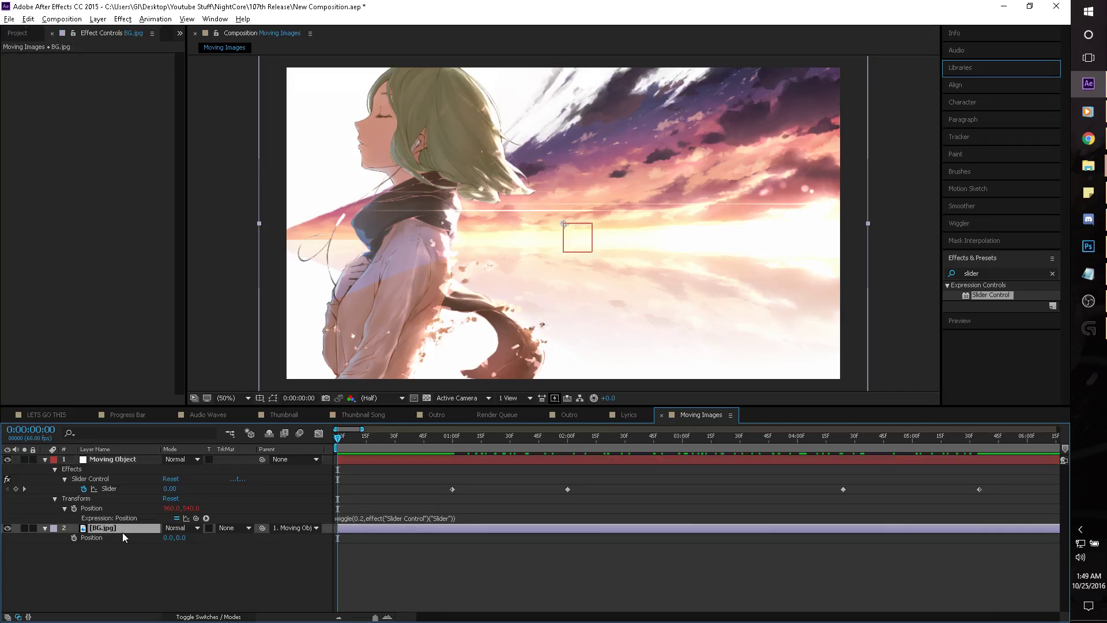
pyautogui.click(116, 461)
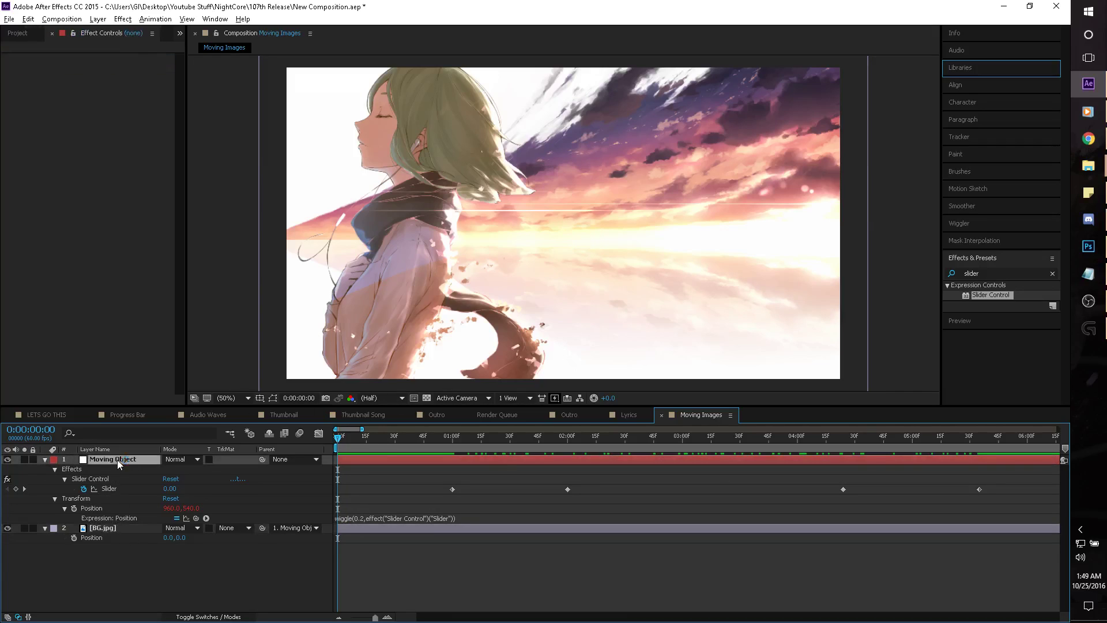
# Delete Moving Object, then give BG.jpg a Position expression and a Slider Control.
pyautogui.press('Delete')
pyautogui.click(114, 460)
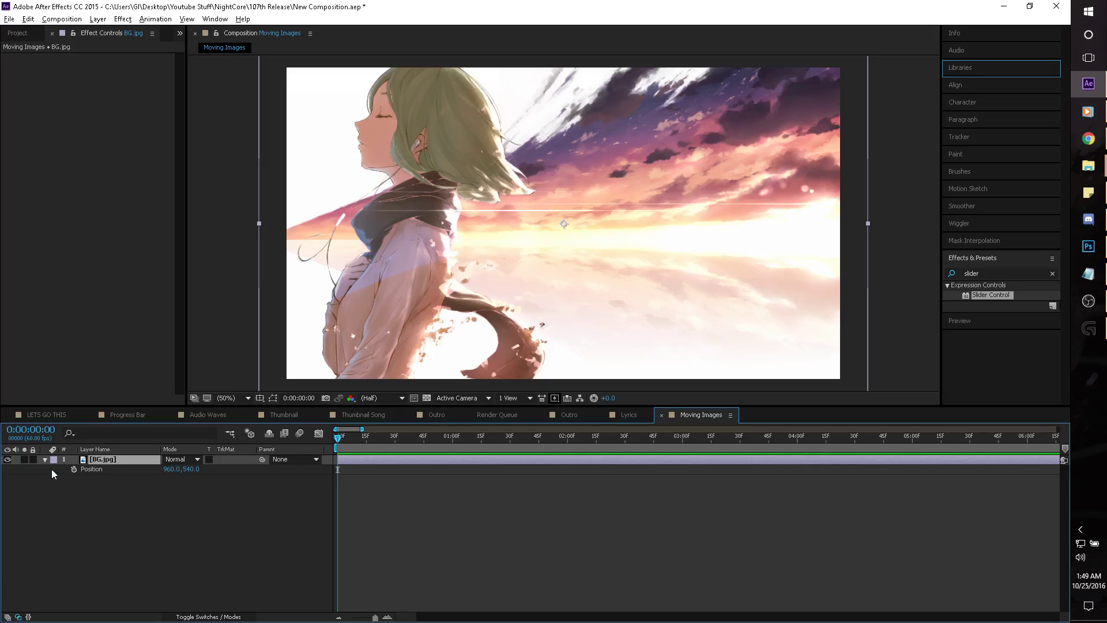
pyautogui.keyDown('alt'); pyautogui.click(74, 469); pyautogui.keyUp('alt')
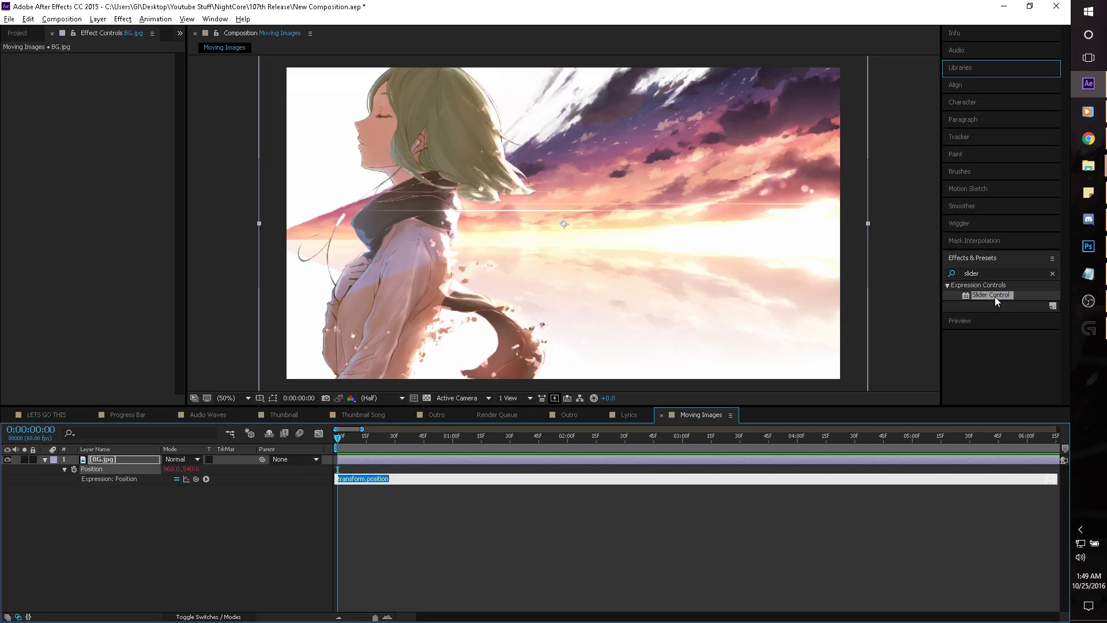
pyautogui.moveTo(994, 296); pyautogui.dragTo(51, 196)
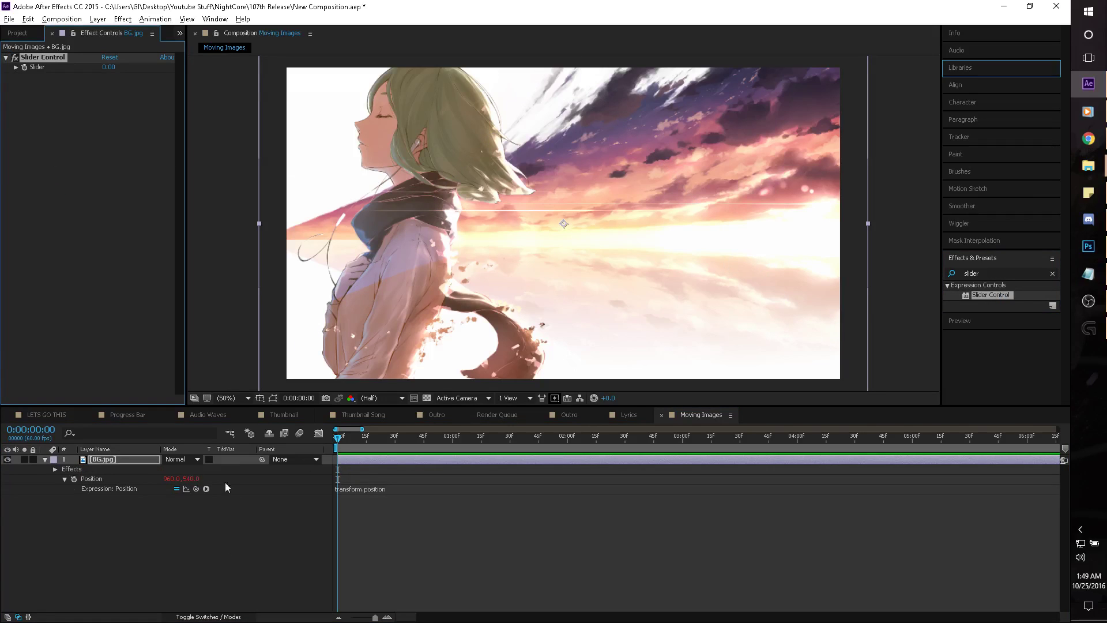
# Enter wiggle(0.2, ) in BG.jpg's Position expression and pick-whip the amount to Slider.
pyautogui.click(380, 491)
pyautogui.write('wiggle(0.2,50')
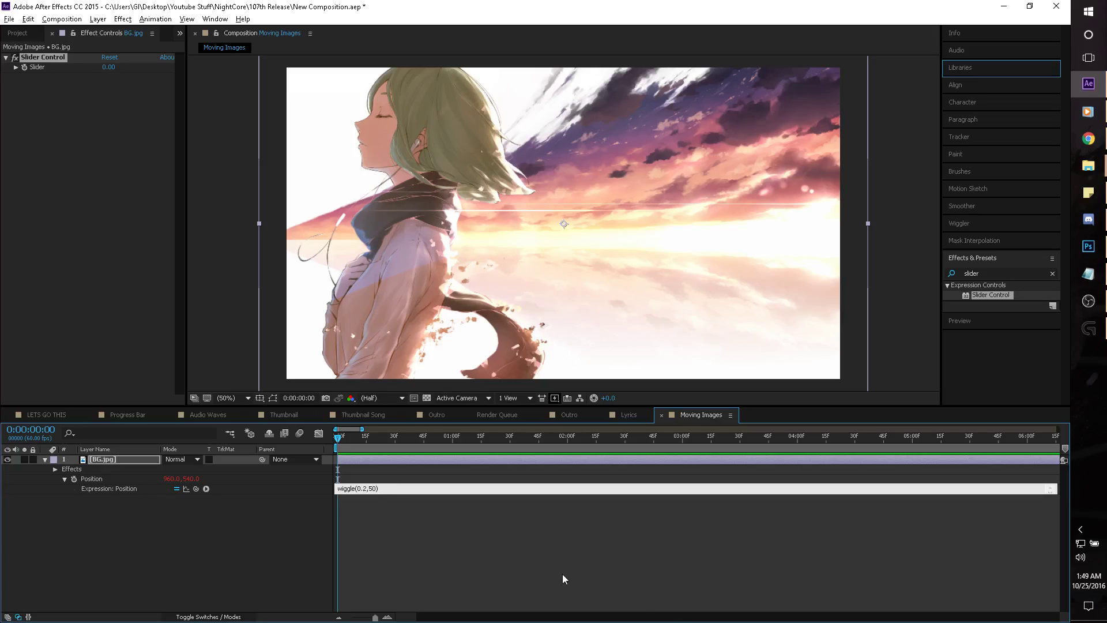
pyautogui.click(563, 574)
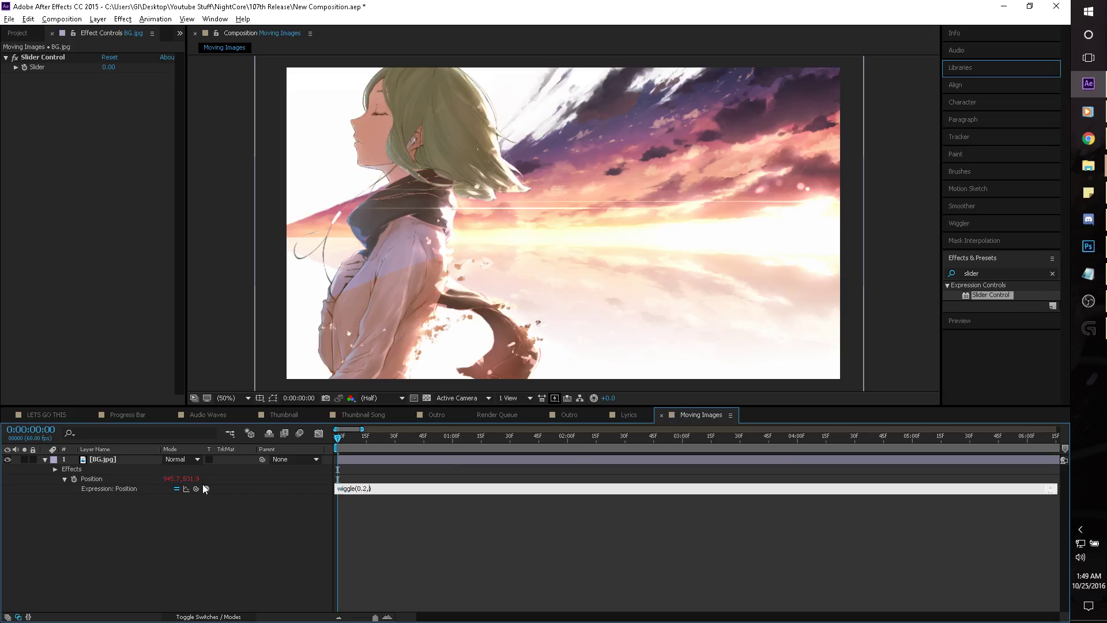
pyautogui.moveTo(196, 489); pyautogui.dragTo(46, 70)
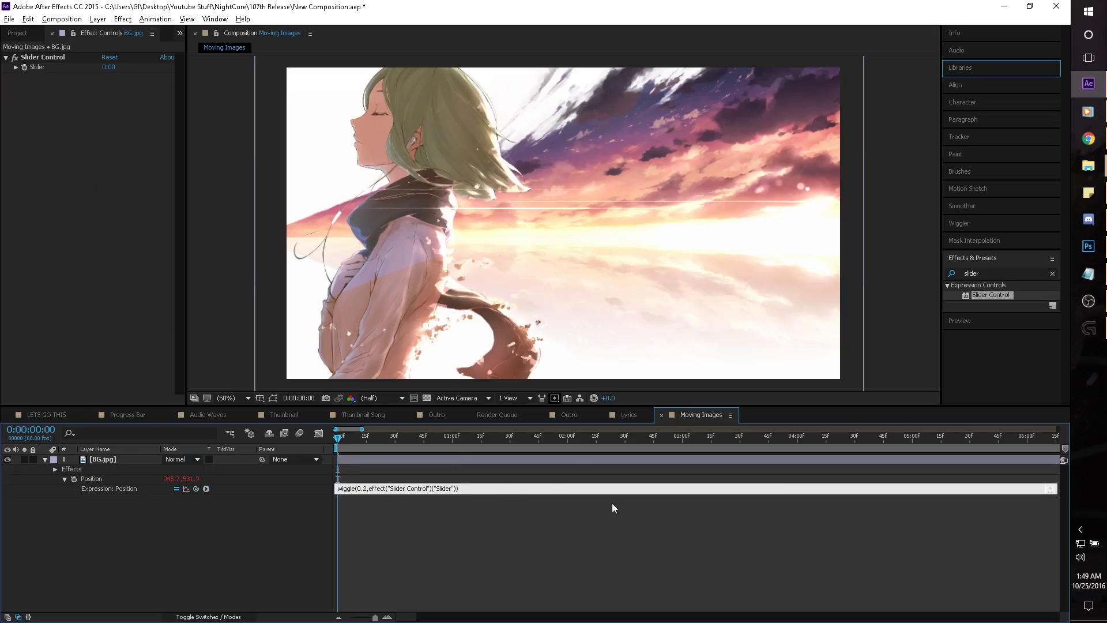
# Finish the Slider link in the expression and scrub the first two seconds to check BG.jpg.
pyautogui.click(338, 440)
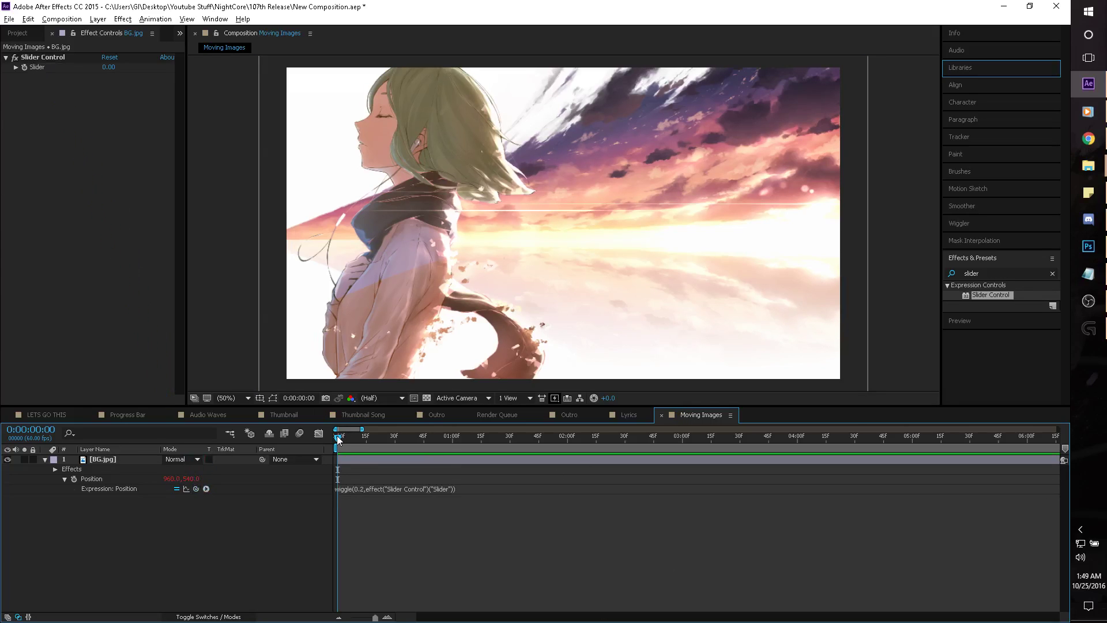
pyautogui.click(373, 447)
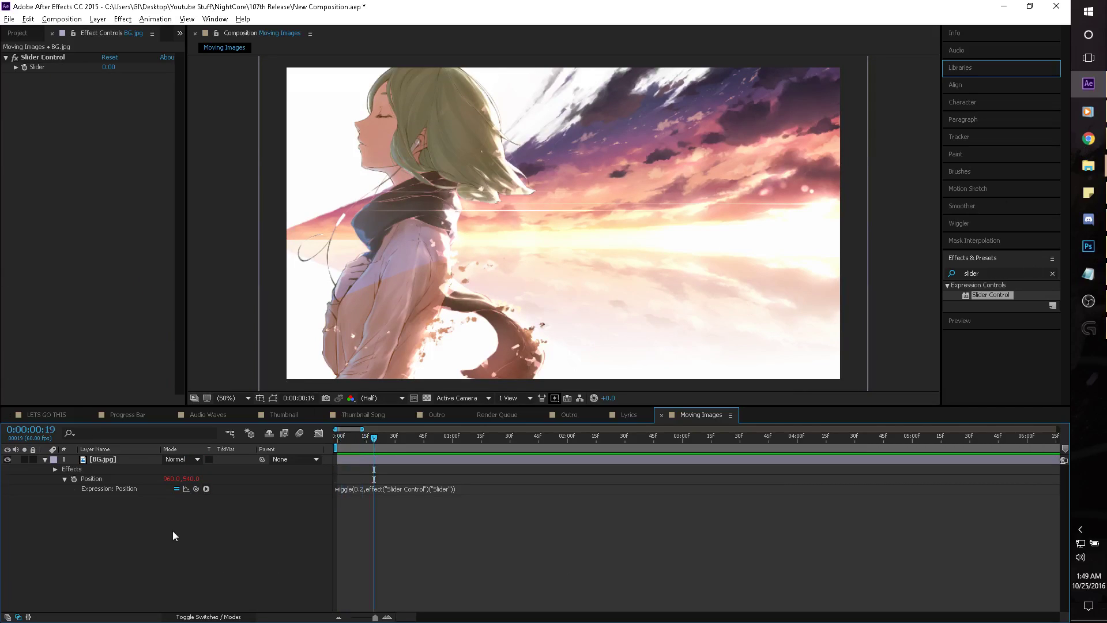
pyautogui.click(105, 463)
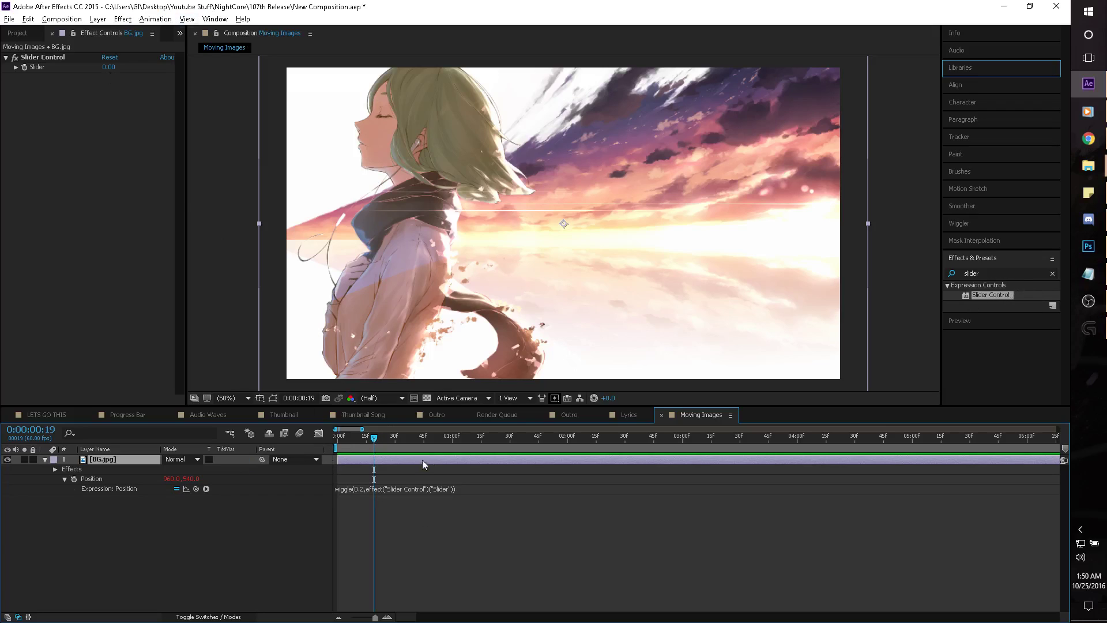
pyautogui.moveTo(373, 442); pyautogui.dragTo(567, 454)
pyautogui.click(489, 538)
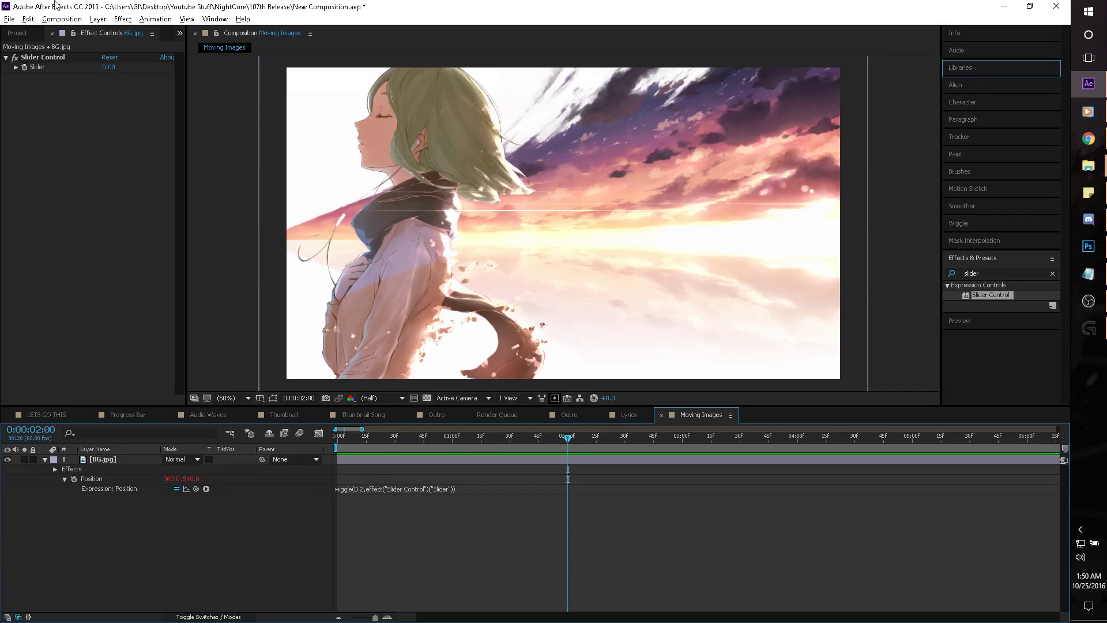
# Keyframe BG.jpg's Slider to 50 at 0:00:03:00.
pyautogui.click(22, 70)
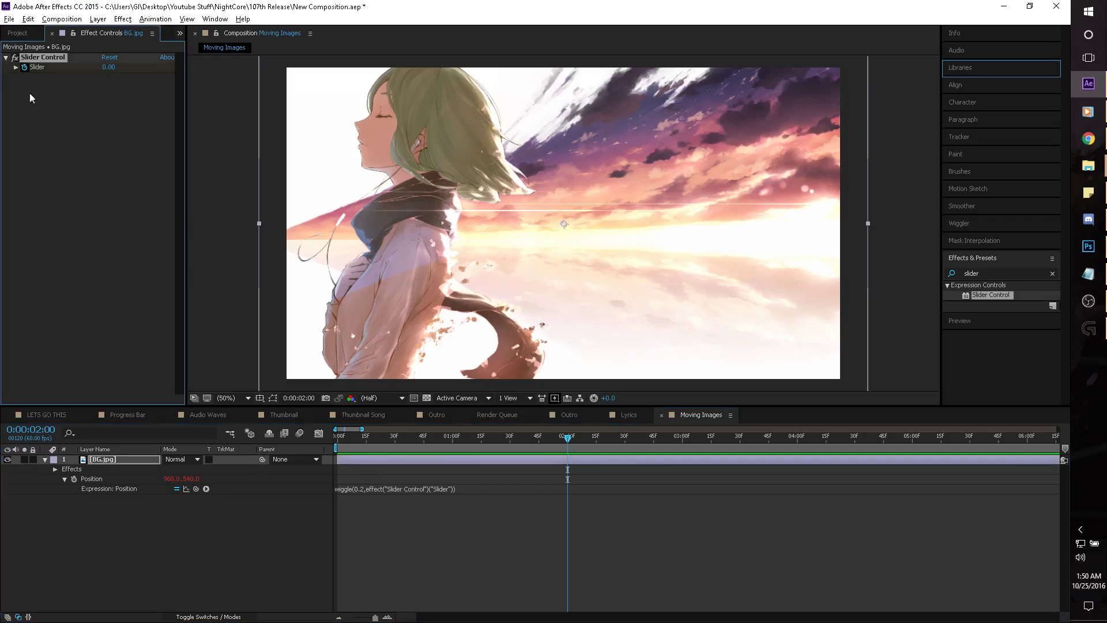
pyautogui.moveTo(721, 439); pyautogui.dragTo(683, 444)
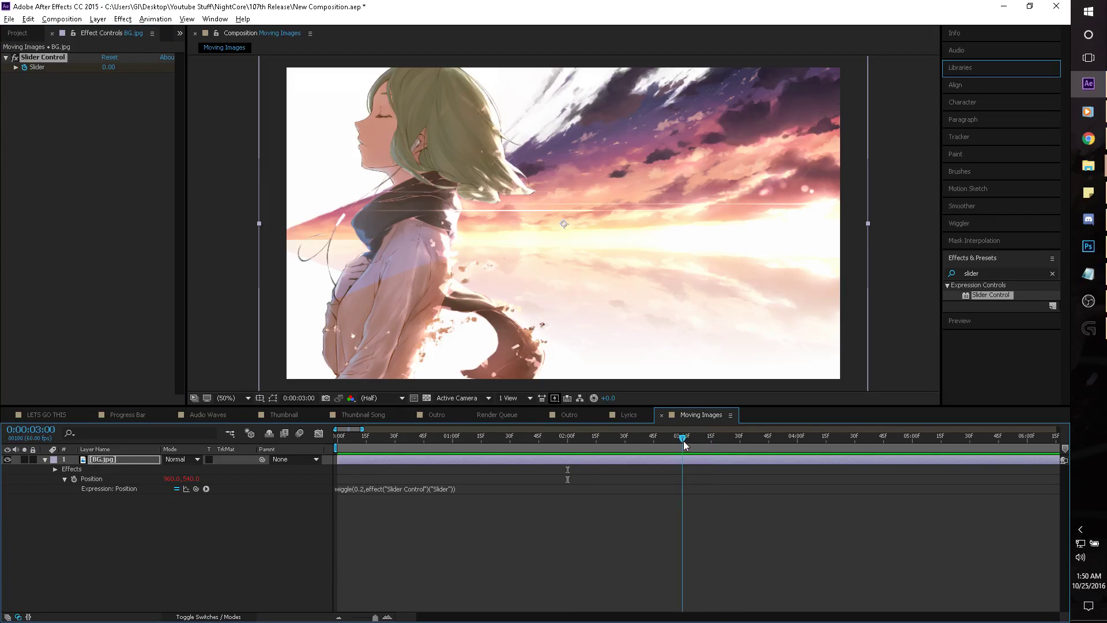
pyautogui.click(109, 67)
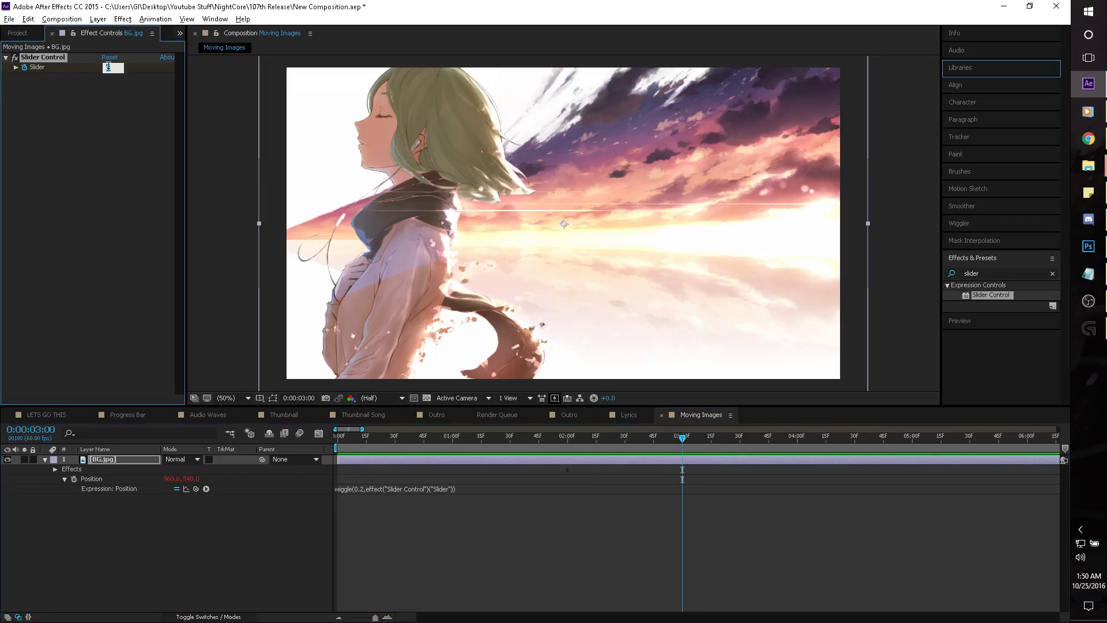
pyautogui.write('50')
pyautogui.press('Return')
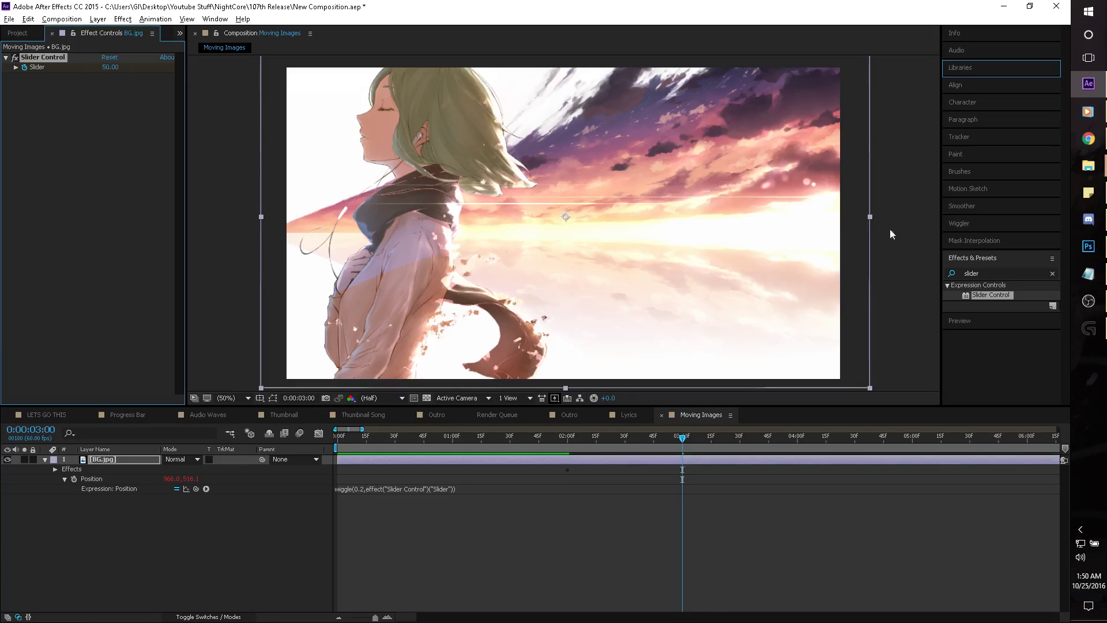
# Preview the growing wiggle, then briefly switch to the YouTube page in Chrome and back.
pyautogui.moveTo(607, 437); pyautogui.dragTo(590, 435)
pyautogui.click(483, 436)
pyautogui.press('space')
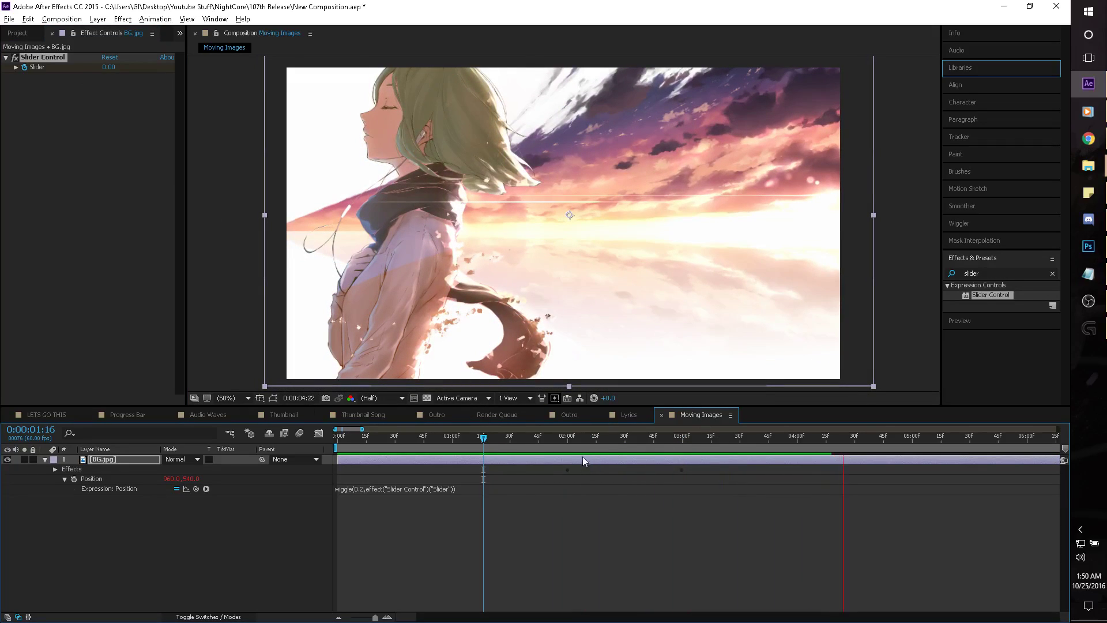
pyautogui.moveTo(544, 445); pyautogui.dragTo(442, 455)
pyautogui.press('space')
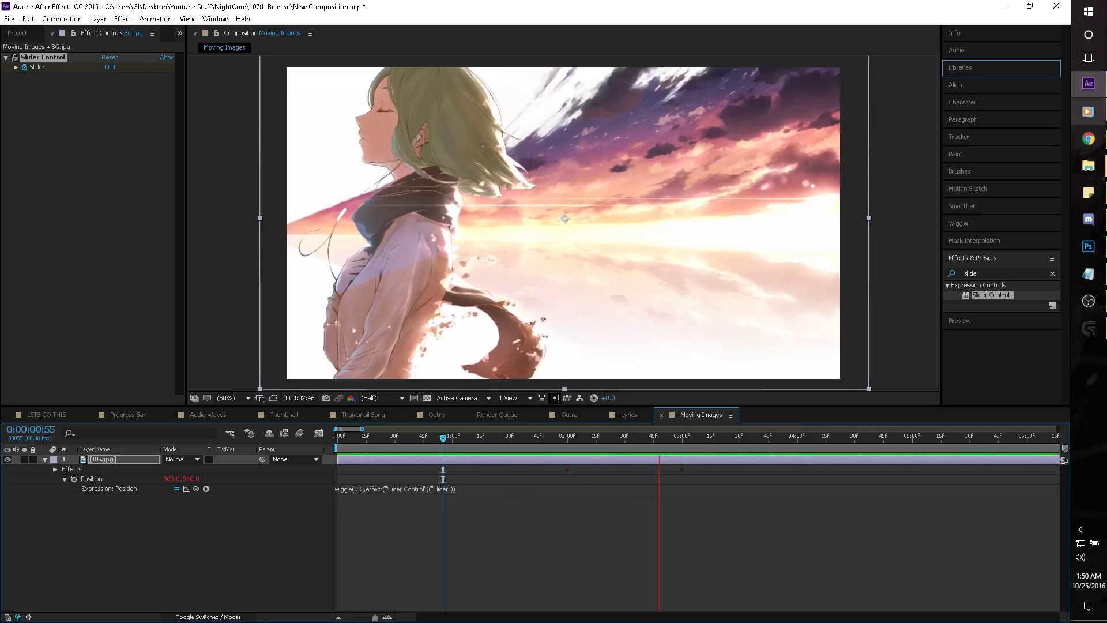
pyautogui.press('space')
pyautogui.click(1088, 138)
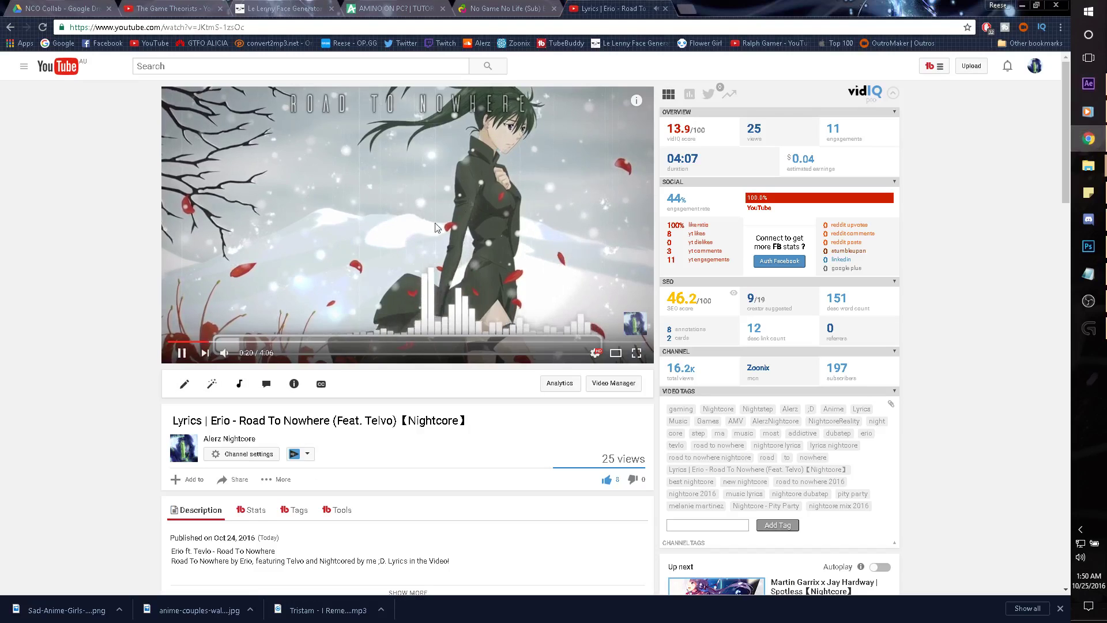
pyautogui.hotkey('alt', 'Tab')
# Show BG.jpg's Rotation with R and give it the expression wiggle(0.33,5).
pyautogui.click(169, 564)
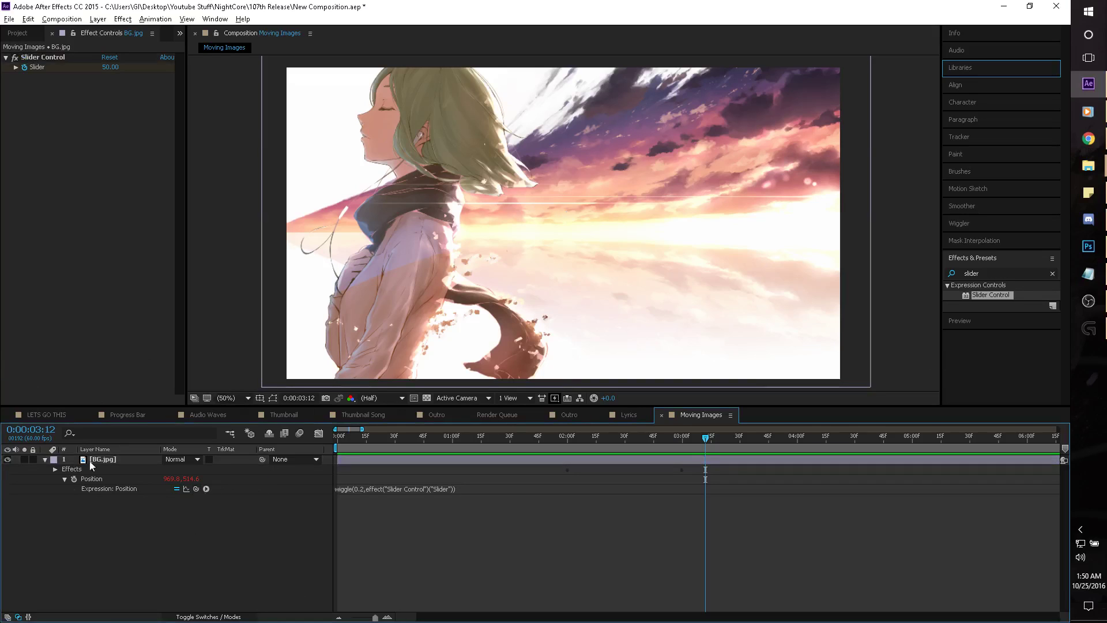
pyautogui.rightClick(116, 520)
pyautogui.click(195, 563)
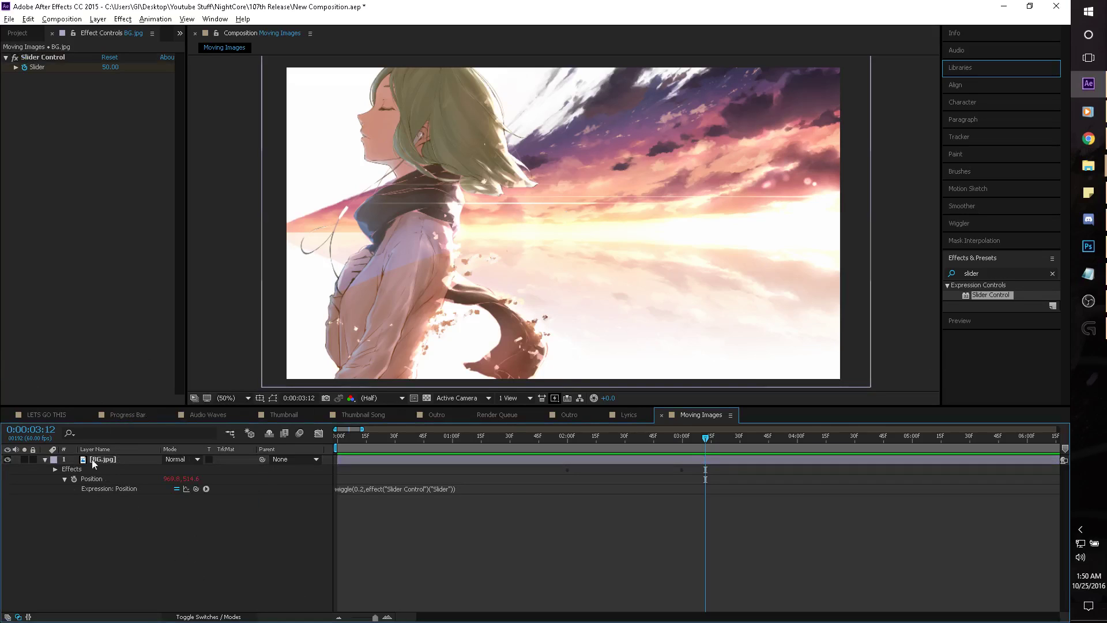
pyautogui.click(106, 462)
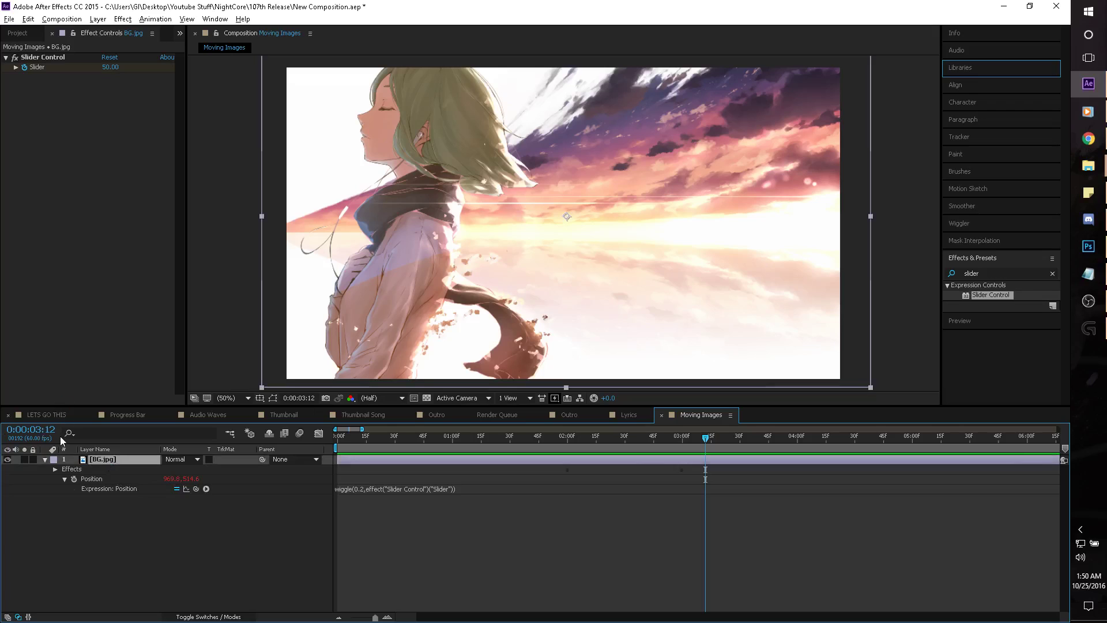
pyautogui.press('r')
pyautogui.keyDown('alt'); pyautogui.click(74, 469); pyautogui.keyUp('alt')
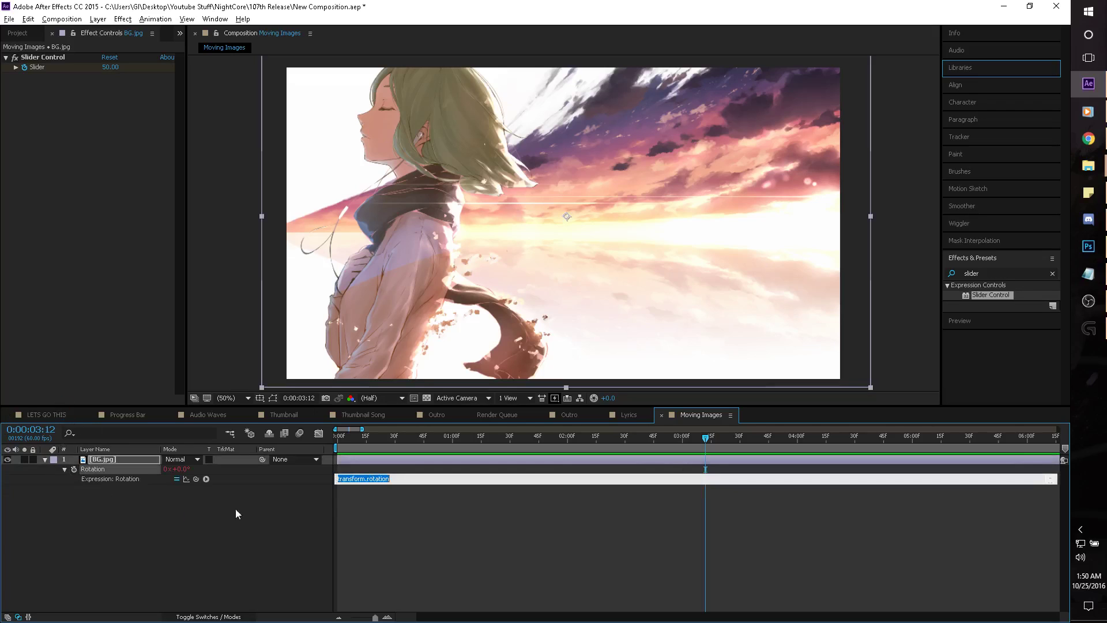
pyautogui.write('wiggle(0.33,5')
pyautogui.click(472, 566)
pyautogui.moveTo(705, 436); pyautogui.dragTo(438, 441)
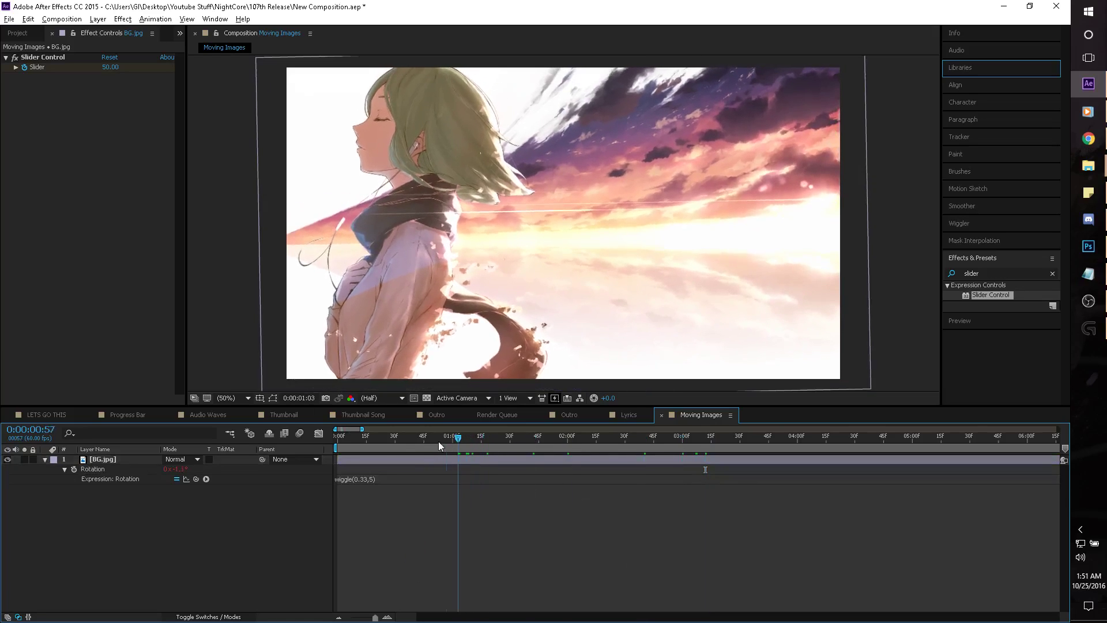
pyautogui.press('space')
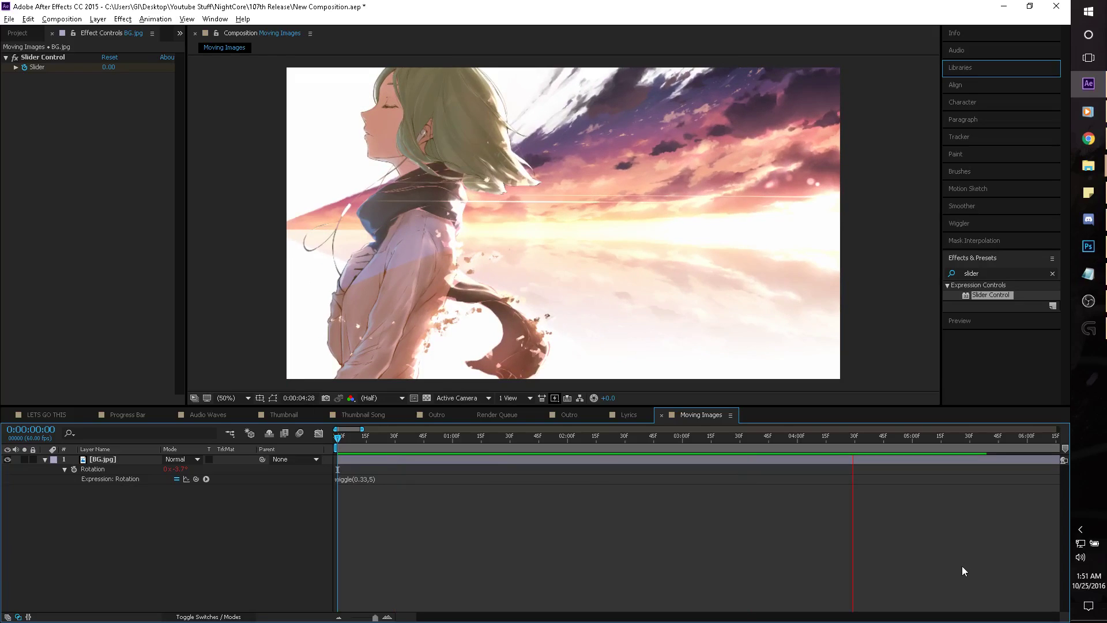
pyautogui.click(633, 450)
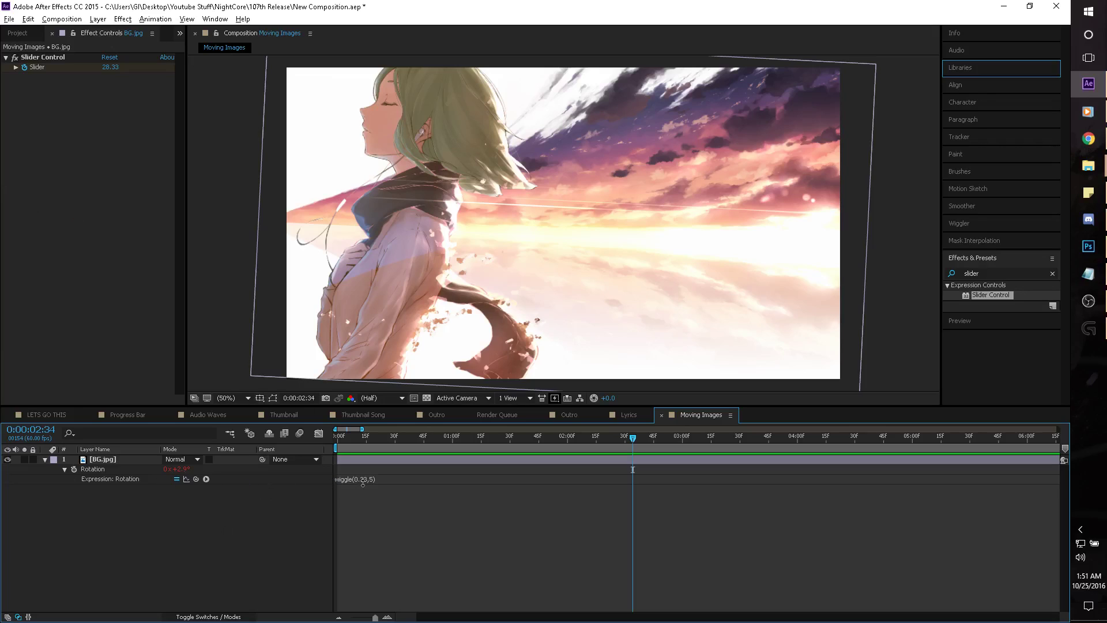
# Add a second Slider Control to BG.jpg and rename the first slider Movement.
pyautogui.moveTo(988, 293); pyautogui.dragTo(86, 144)
pyautogui.click(60, 60)
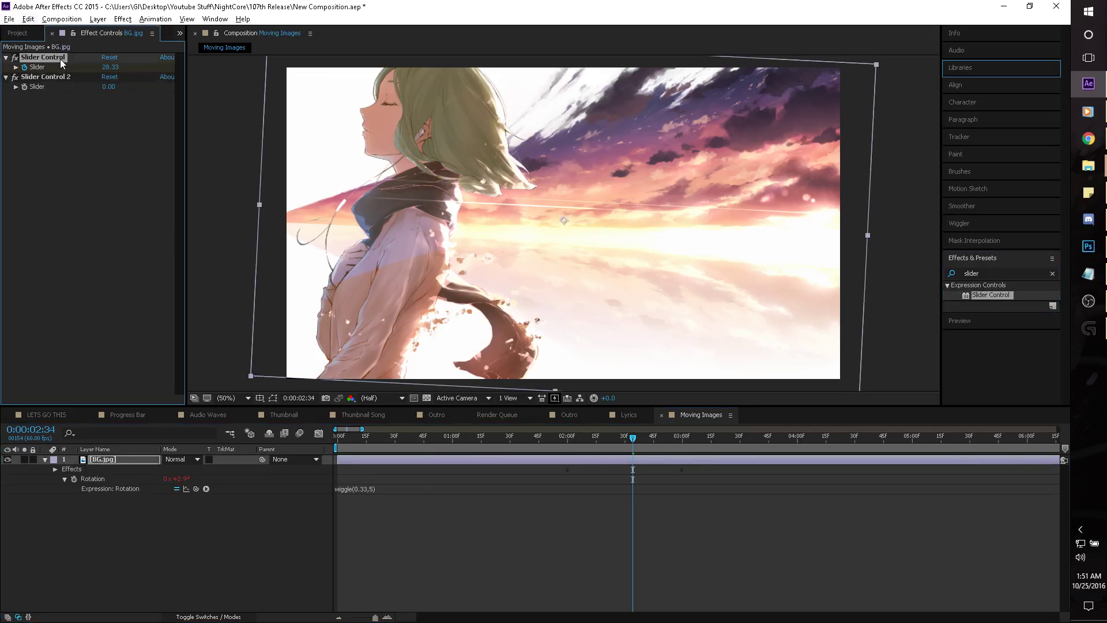
pyautogui.press('Return')
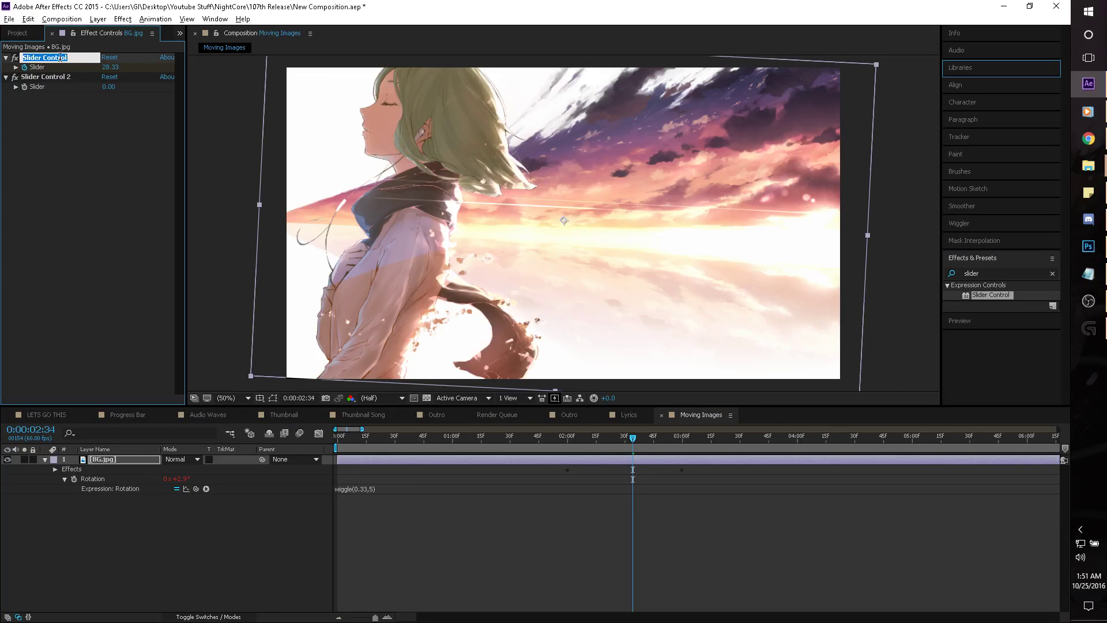
pyautogui.write('Movement')
pyautogui.press('Return')
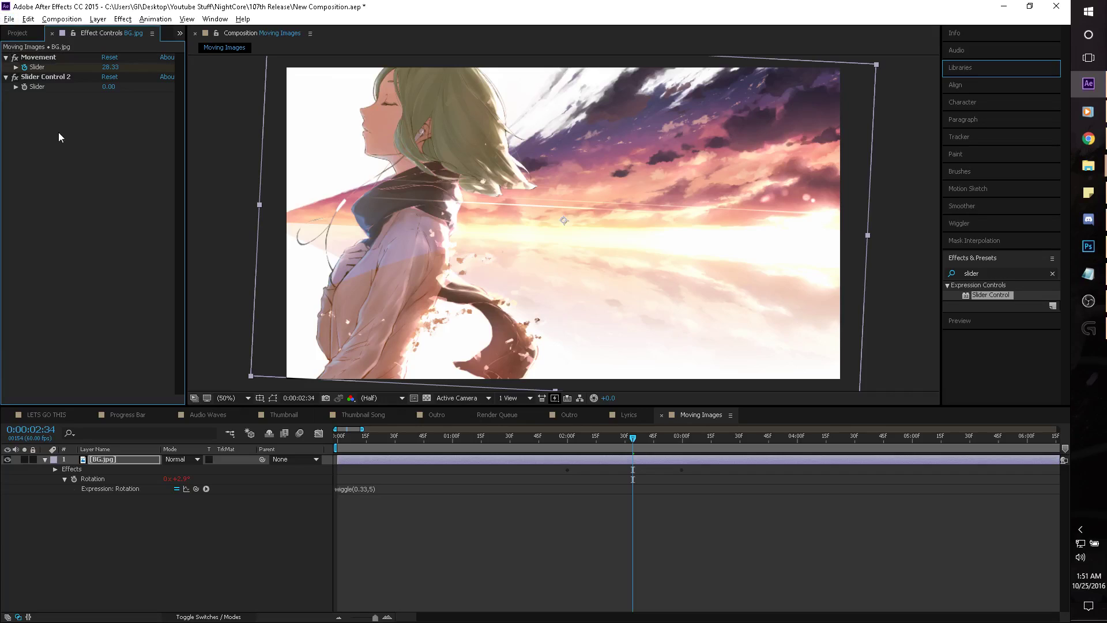
# Rename the second slider effect Rotation.
pyautogui.click(50, 80)
pyautogui.press('Return')
pyautogui.write('Rotqa')
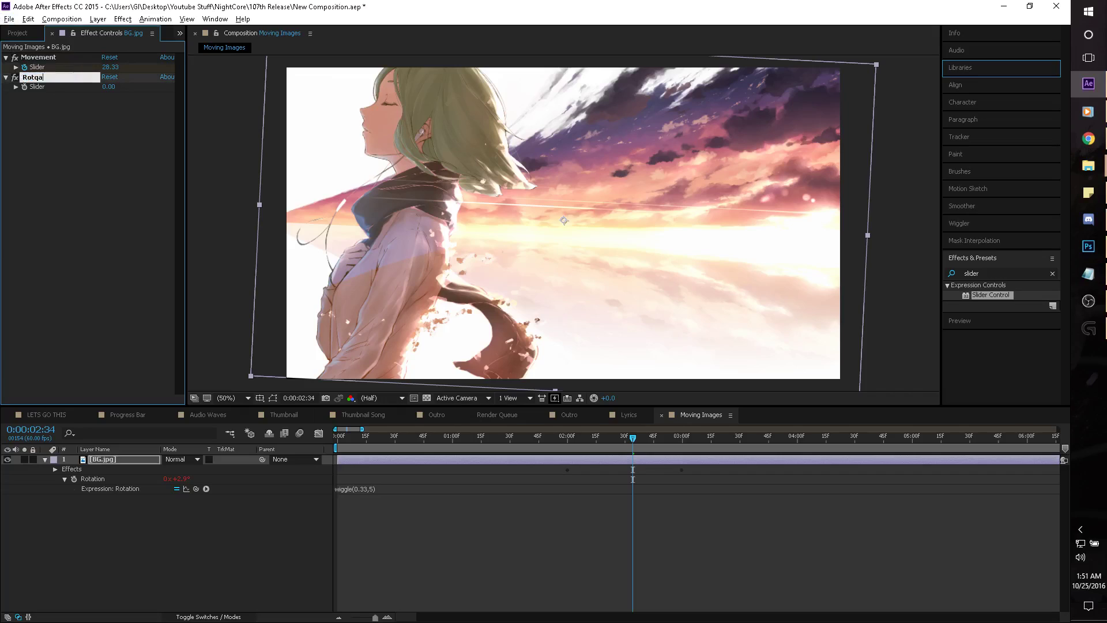
pyautogui.press('BackSpace')
pyautogui.press('BackSpace')
pyautogui.write('ation')
pyautogui.click(114, 168)
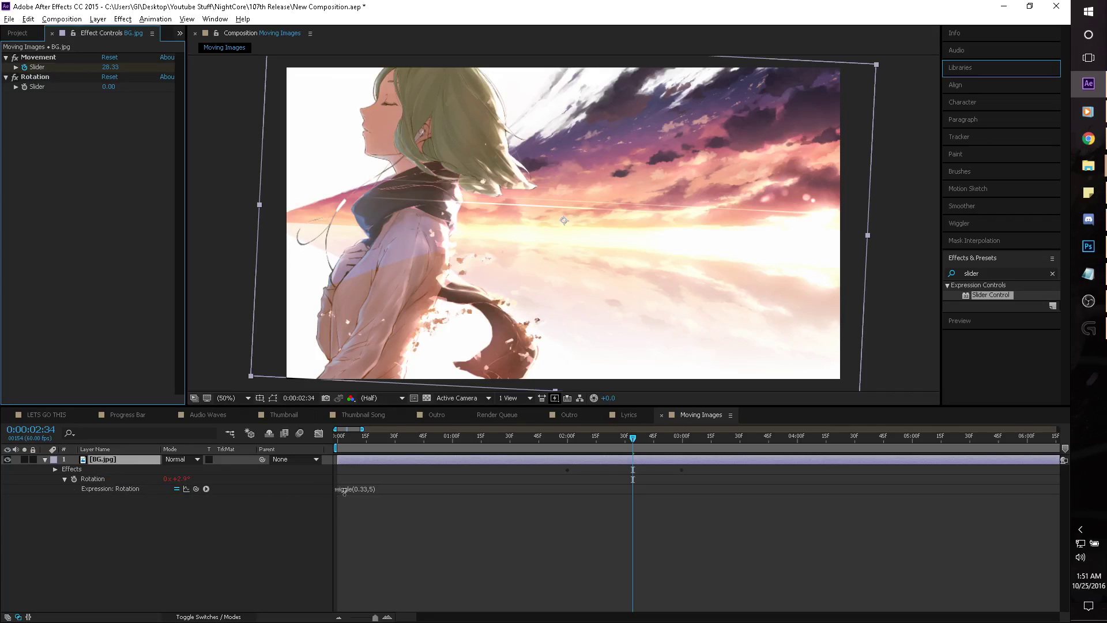
# Delete the fixed 5 from the Rotation wiggle expression.
pyautogui.click(373, 491)
pyautogui.click(372, 489)
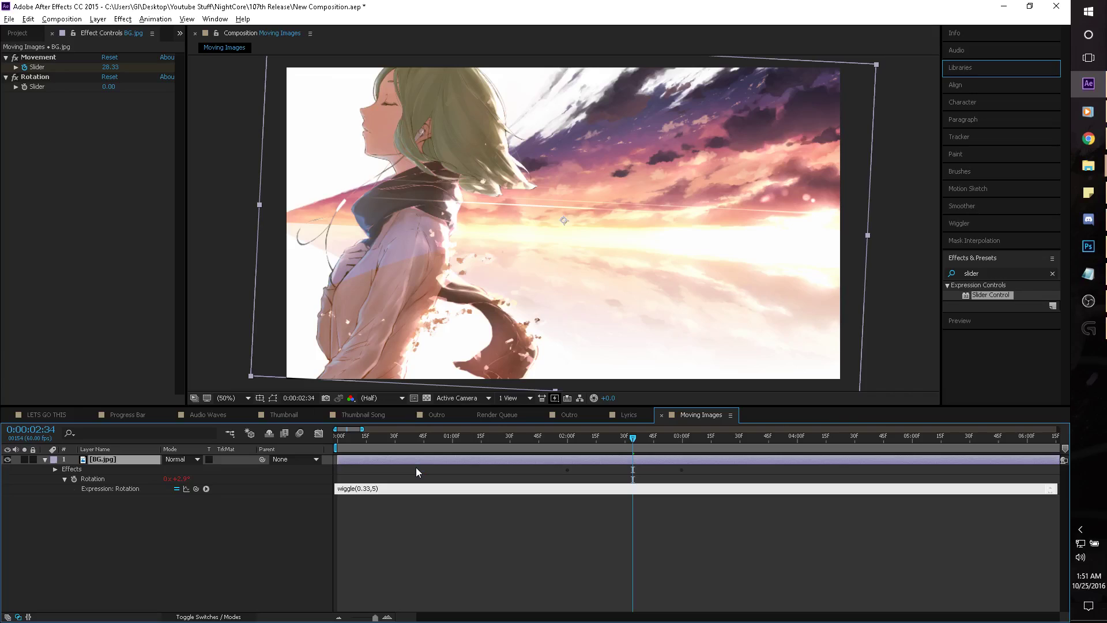
pyautogui.press('BackSpace')
# Pick-whip the rotation wiggle amount to the Rotation slider.
pyautogui.moveTo(201, 489); pyautogui.dragTo(49, 90)
pyautogui.click(558, 563)
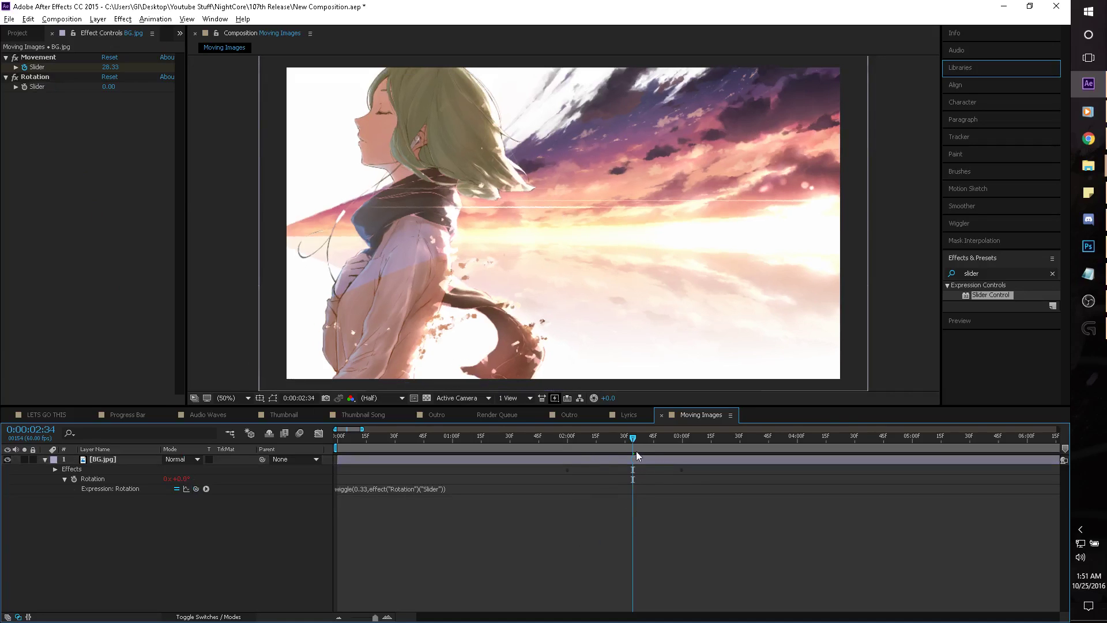
pyautogui.moveTo(633, 438); pyautogui.dragTo(568, 437)
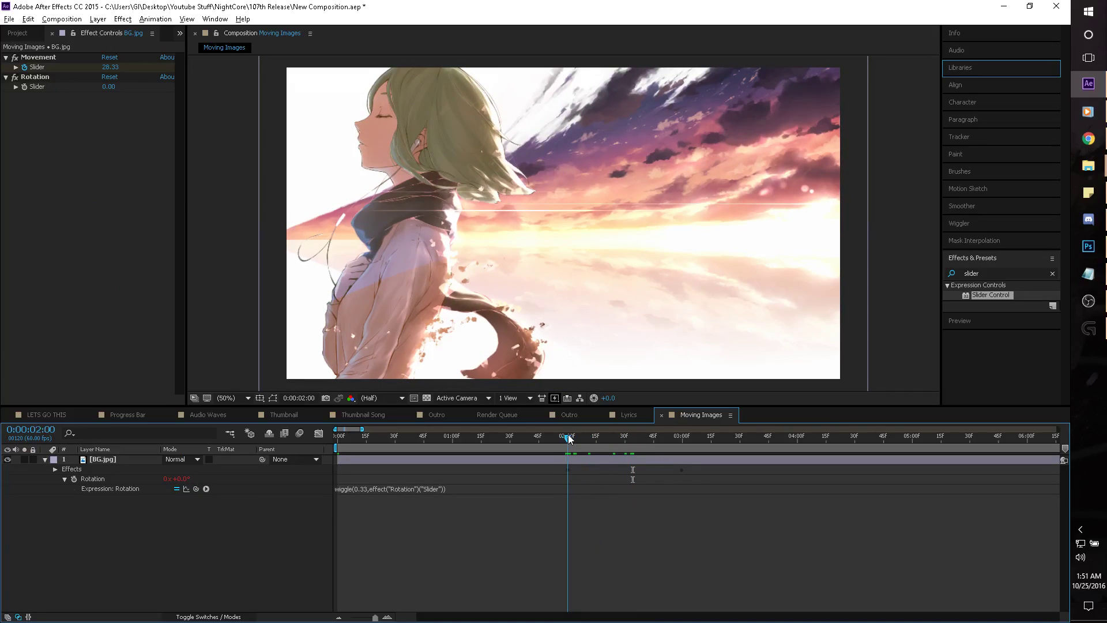
# Keyframe the Rotation slider to 5 at 0:00:03:00.
pyautogui.click(31, 81)
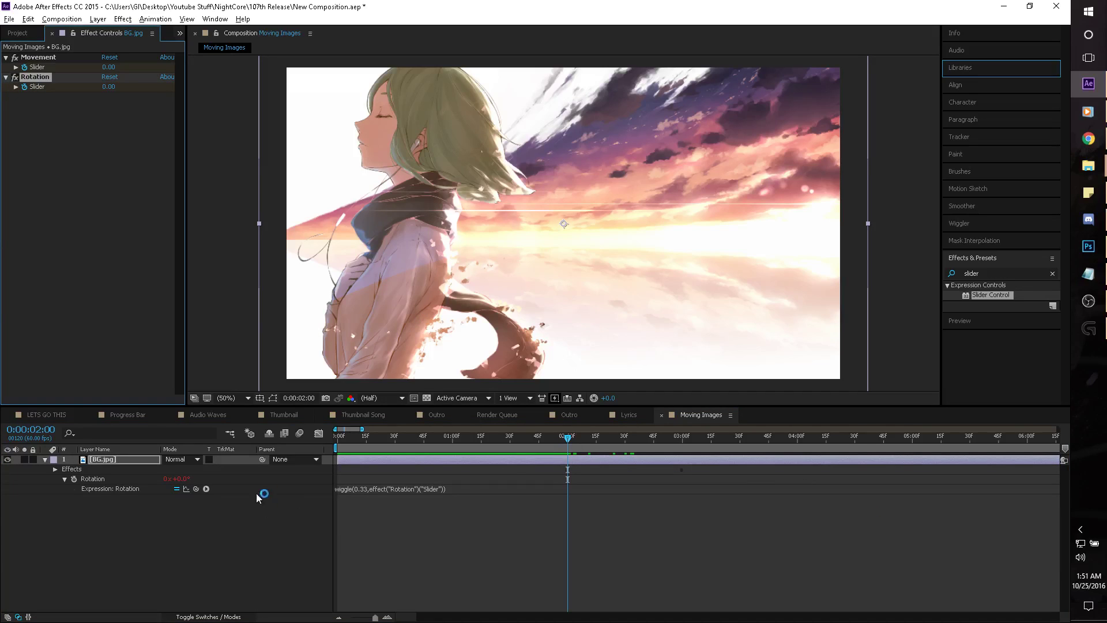
pyautogui.moveTo(572, 437); pyautogui.dragTo(682, 444)
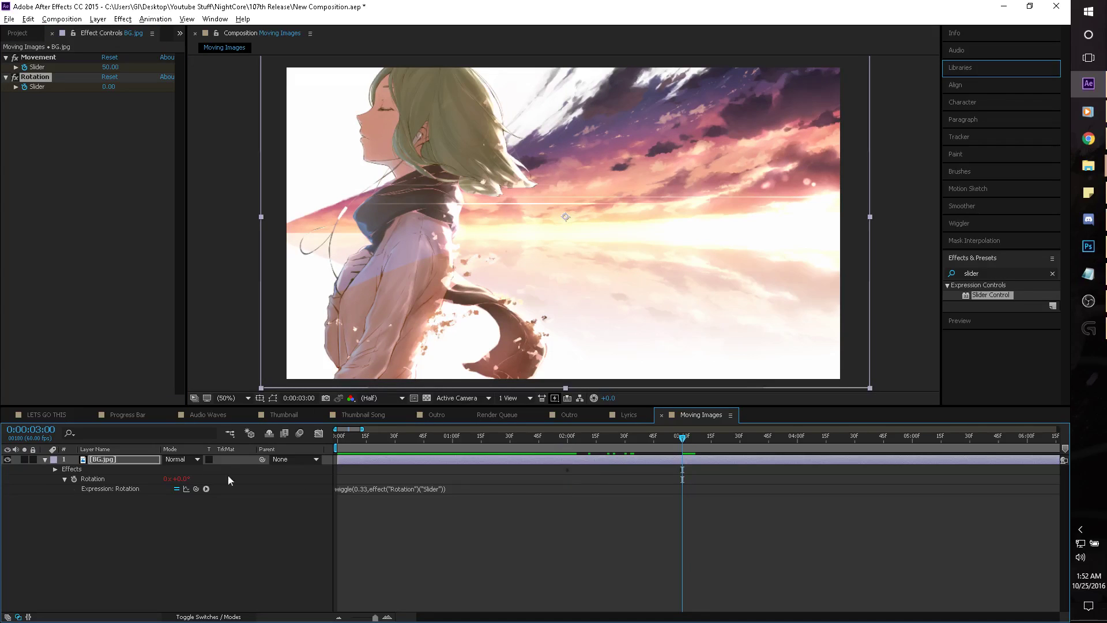
pyautogui.click(106, 88)
pyautogui.write('5')
pyautogui.press('Return')
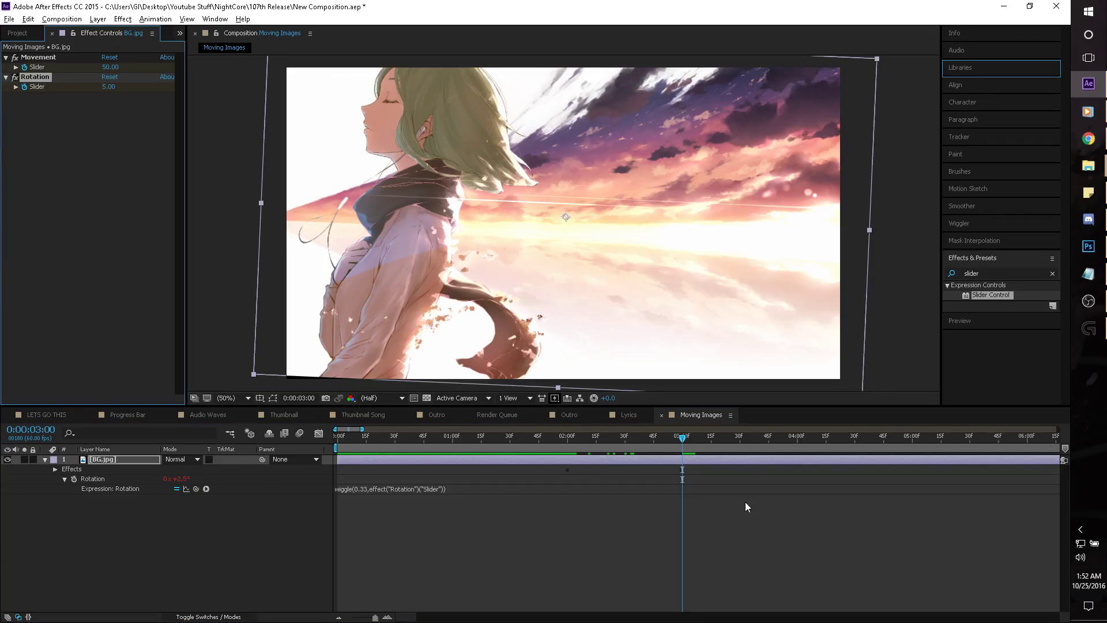
# Scrub from near the start to check the tilt, then deselect BG.jpg.
pyautogui.moveTo(419, 437); pyautogui.dragTo(387, 437)
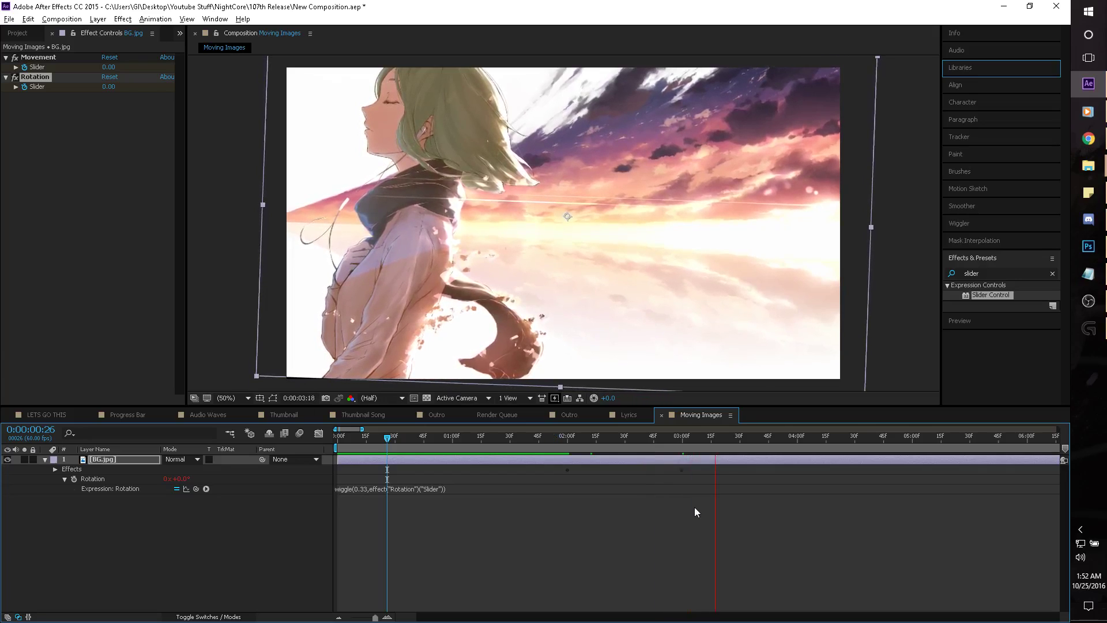
pyautogui.click(710, 448)
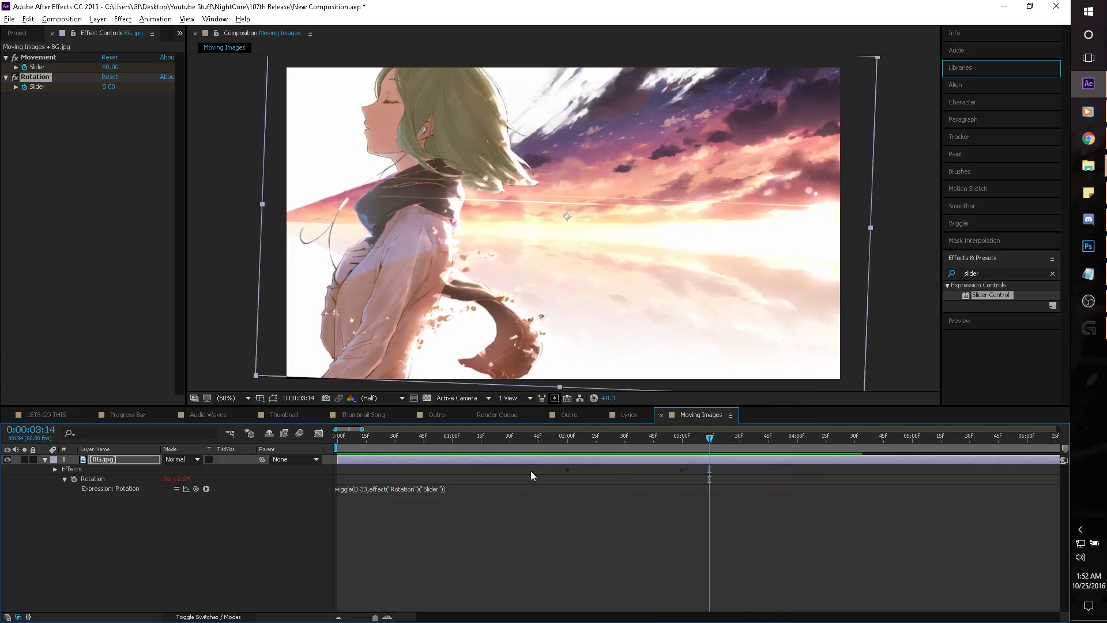
pyautogui.click(634, 538)
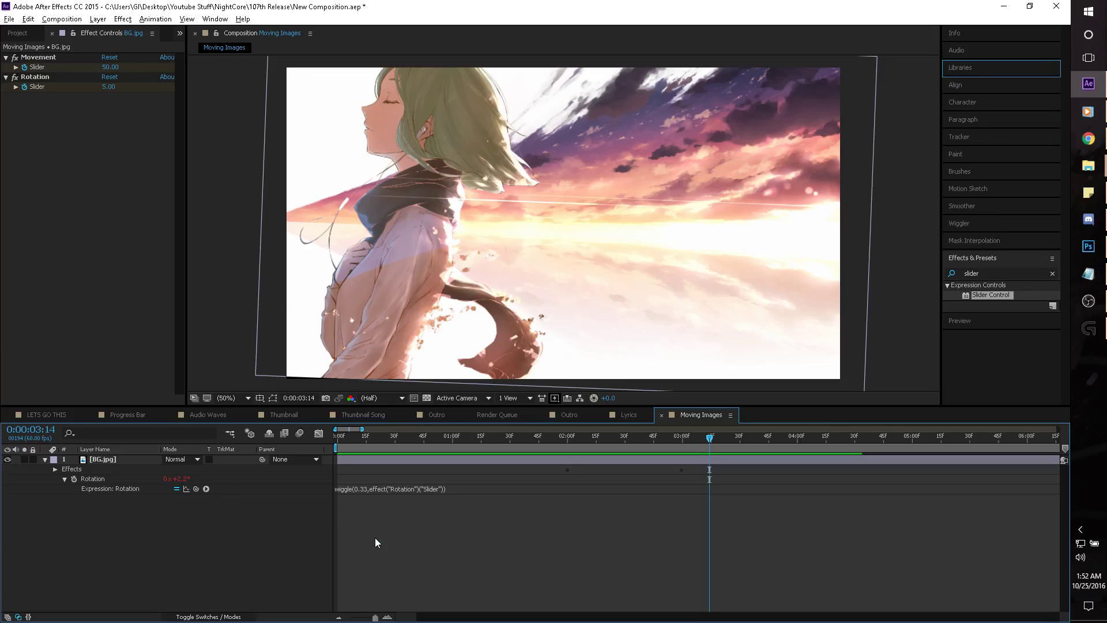
pyautogui.click(1089, 139)
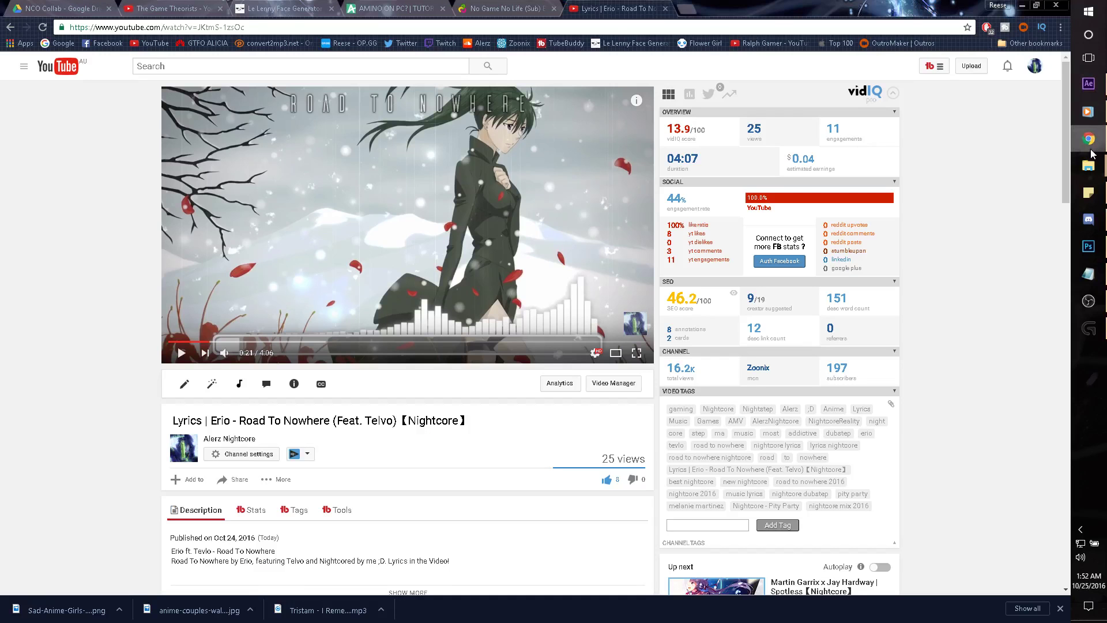
pyautogui.click(1036, 68)
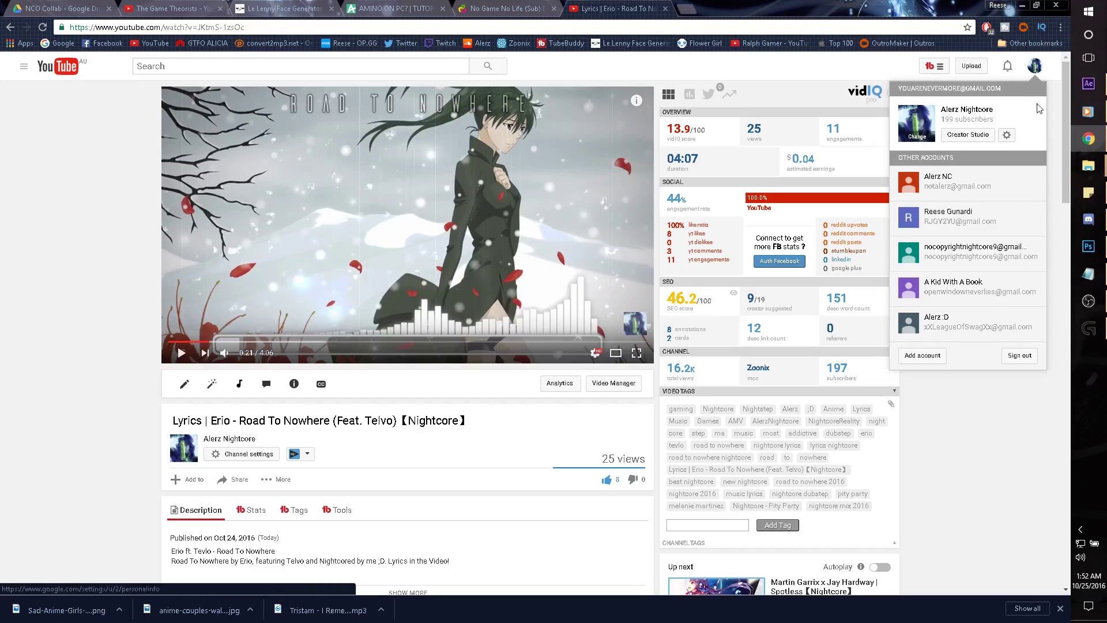
pyautogui.click(1088, 84)
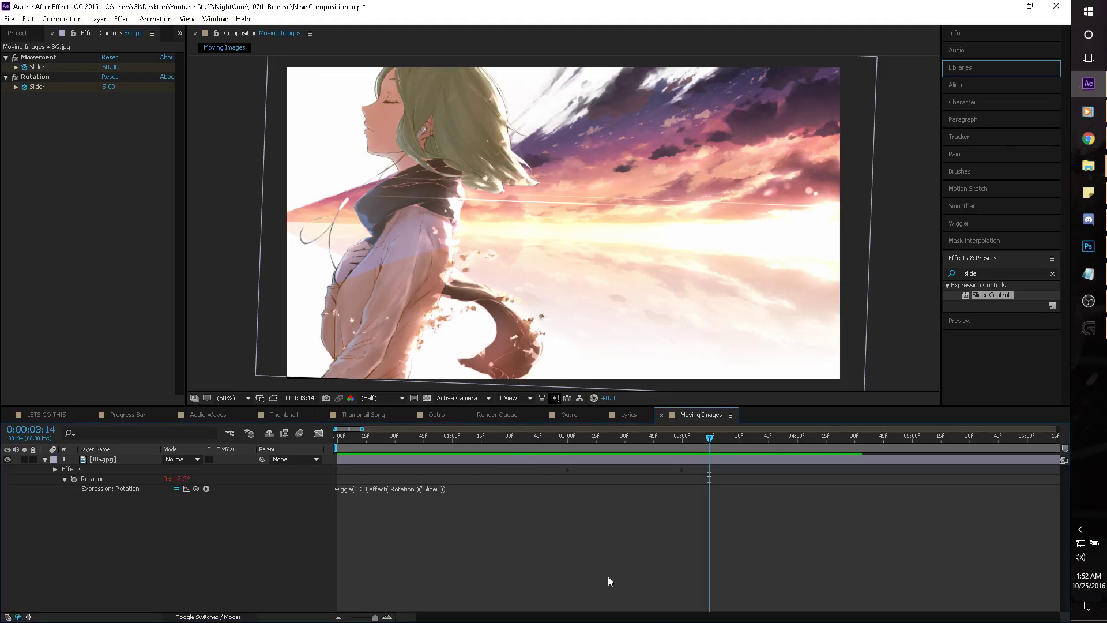